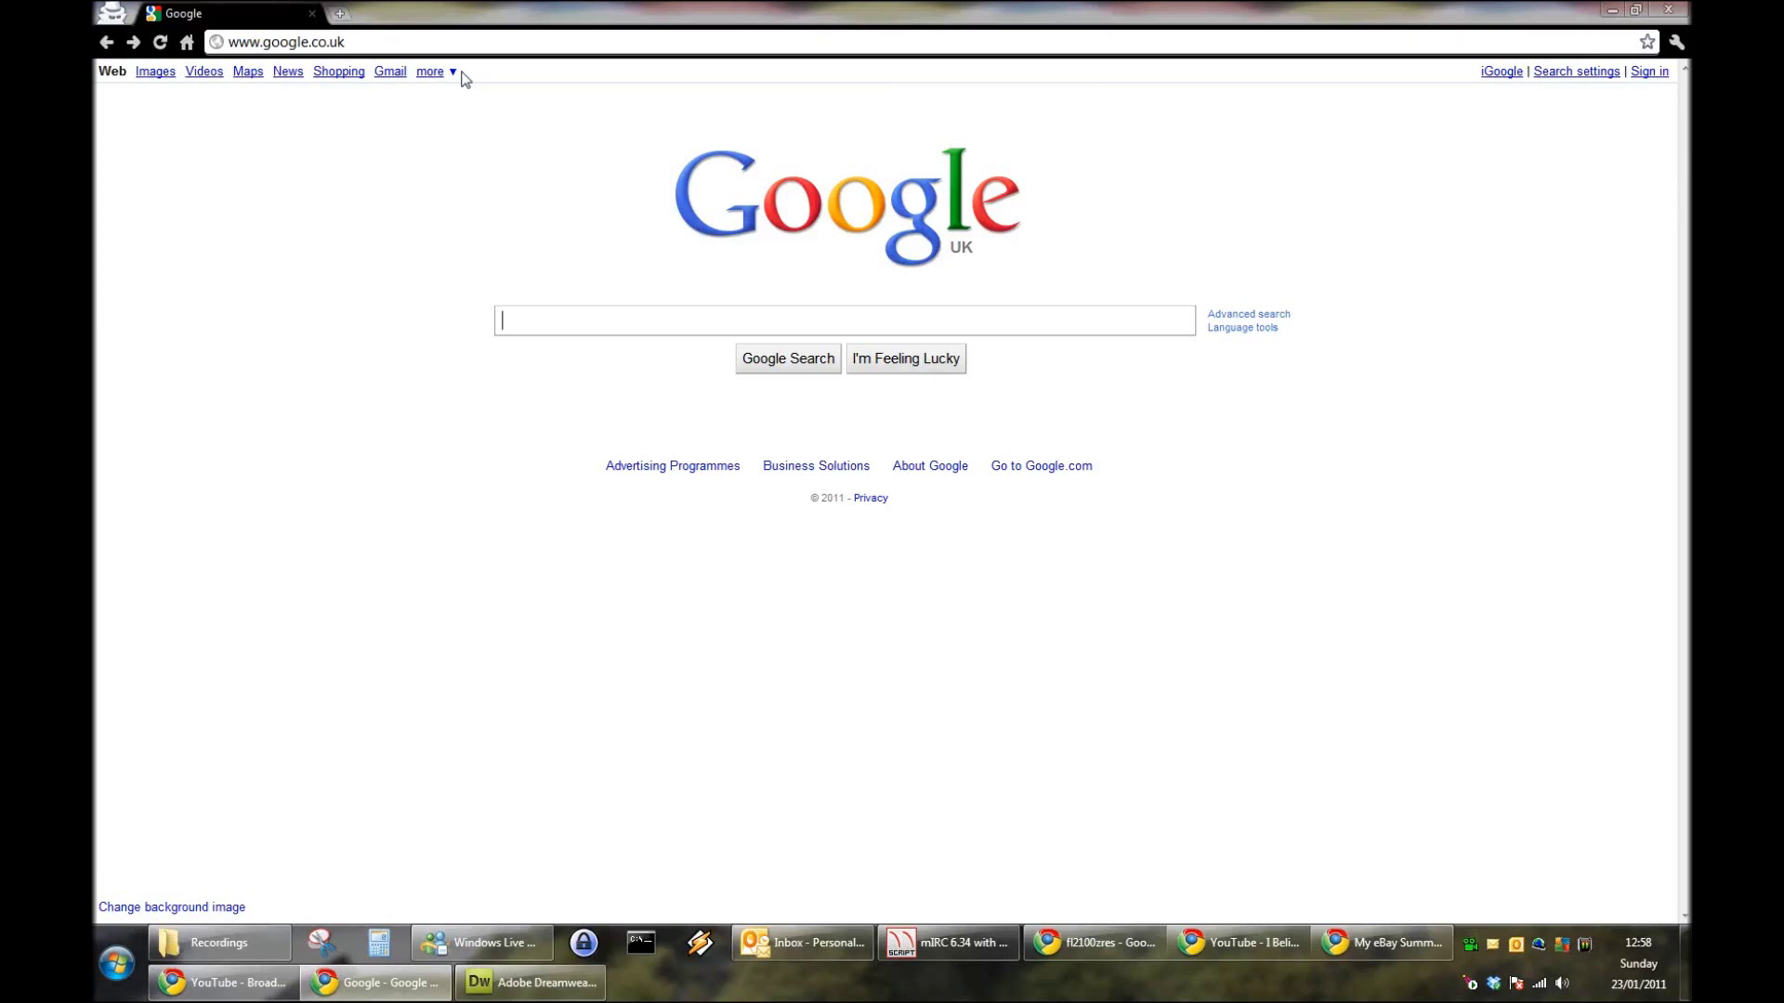
Load the m0ukd.com electricity cost calculator in Chrome and view it full screen
right_click(467, 40)
left_click(521, 135)
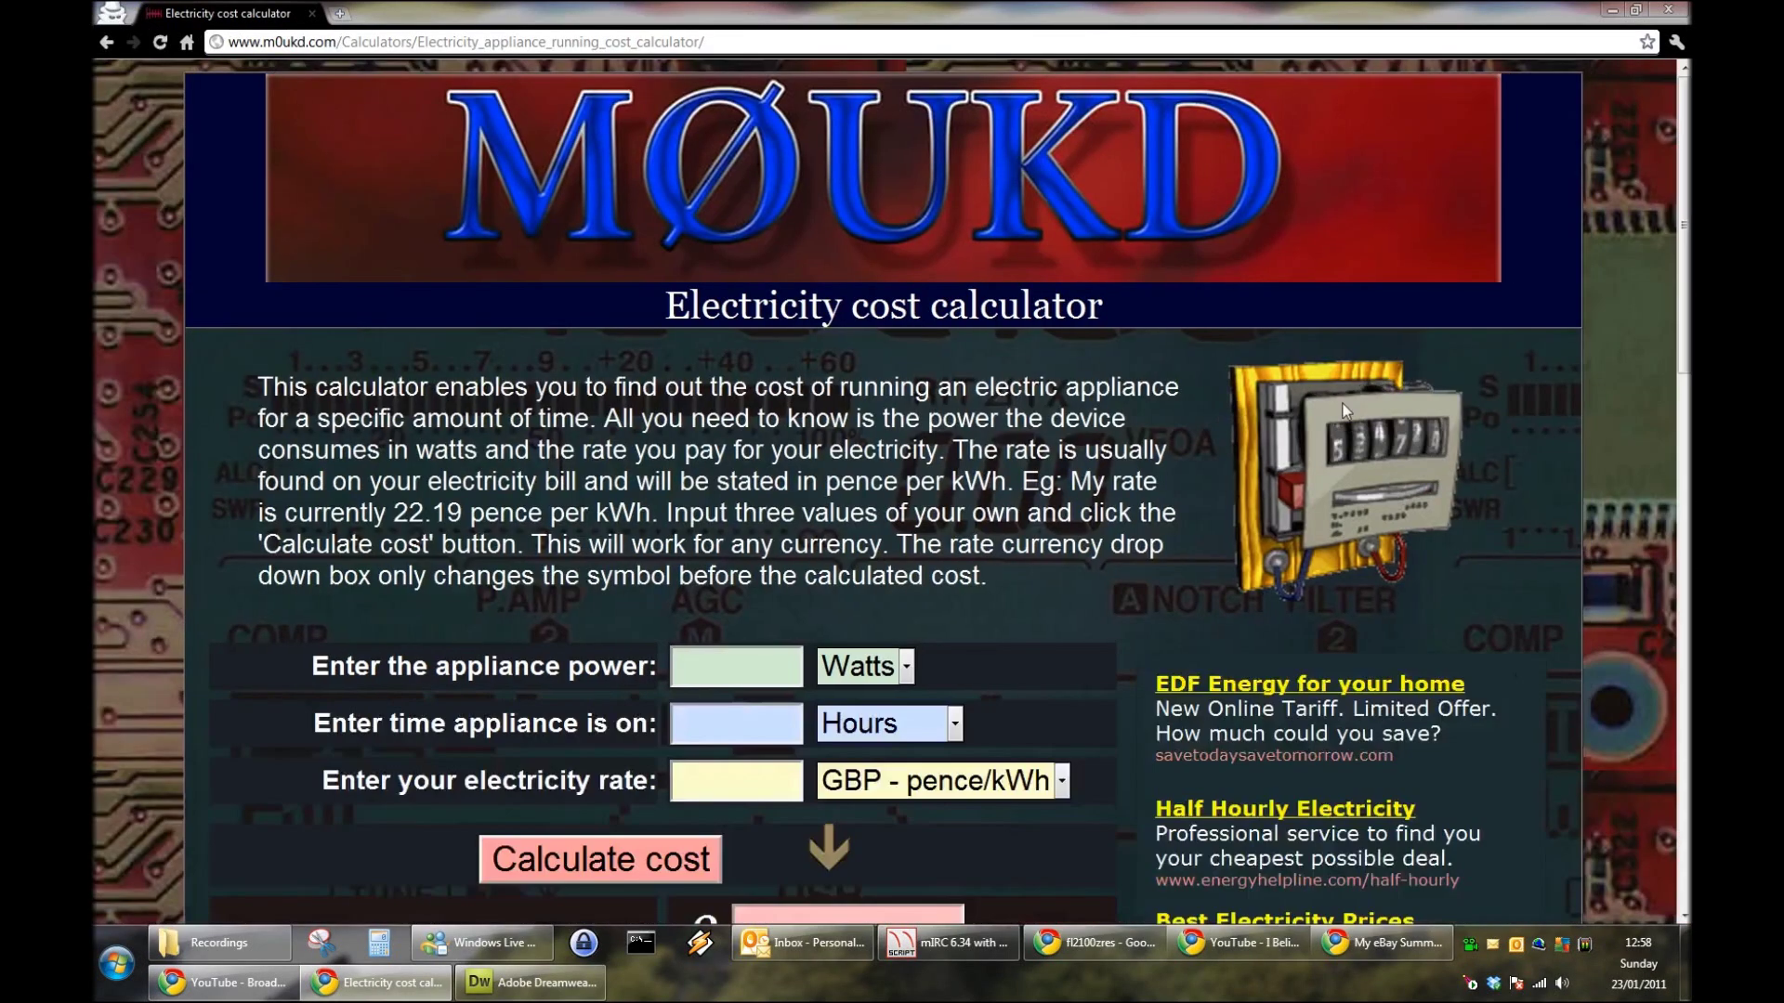
key("F11")
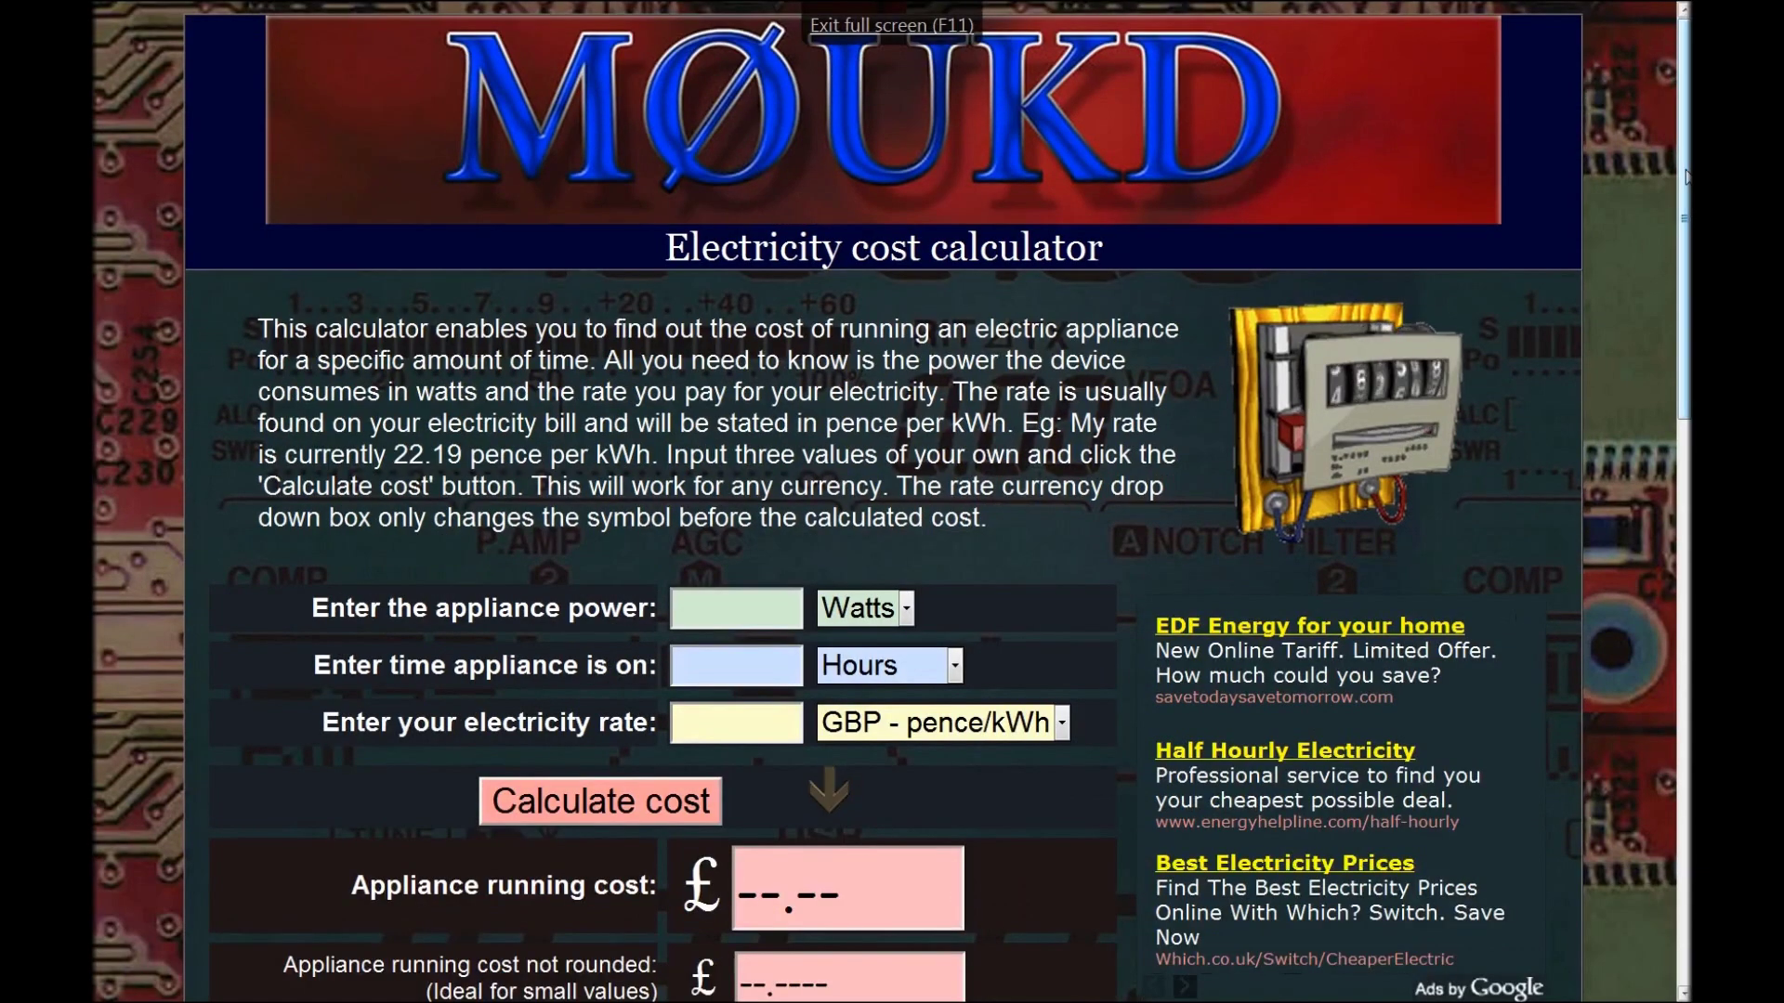
left_click_drag(1685, 176, 1681, 265)
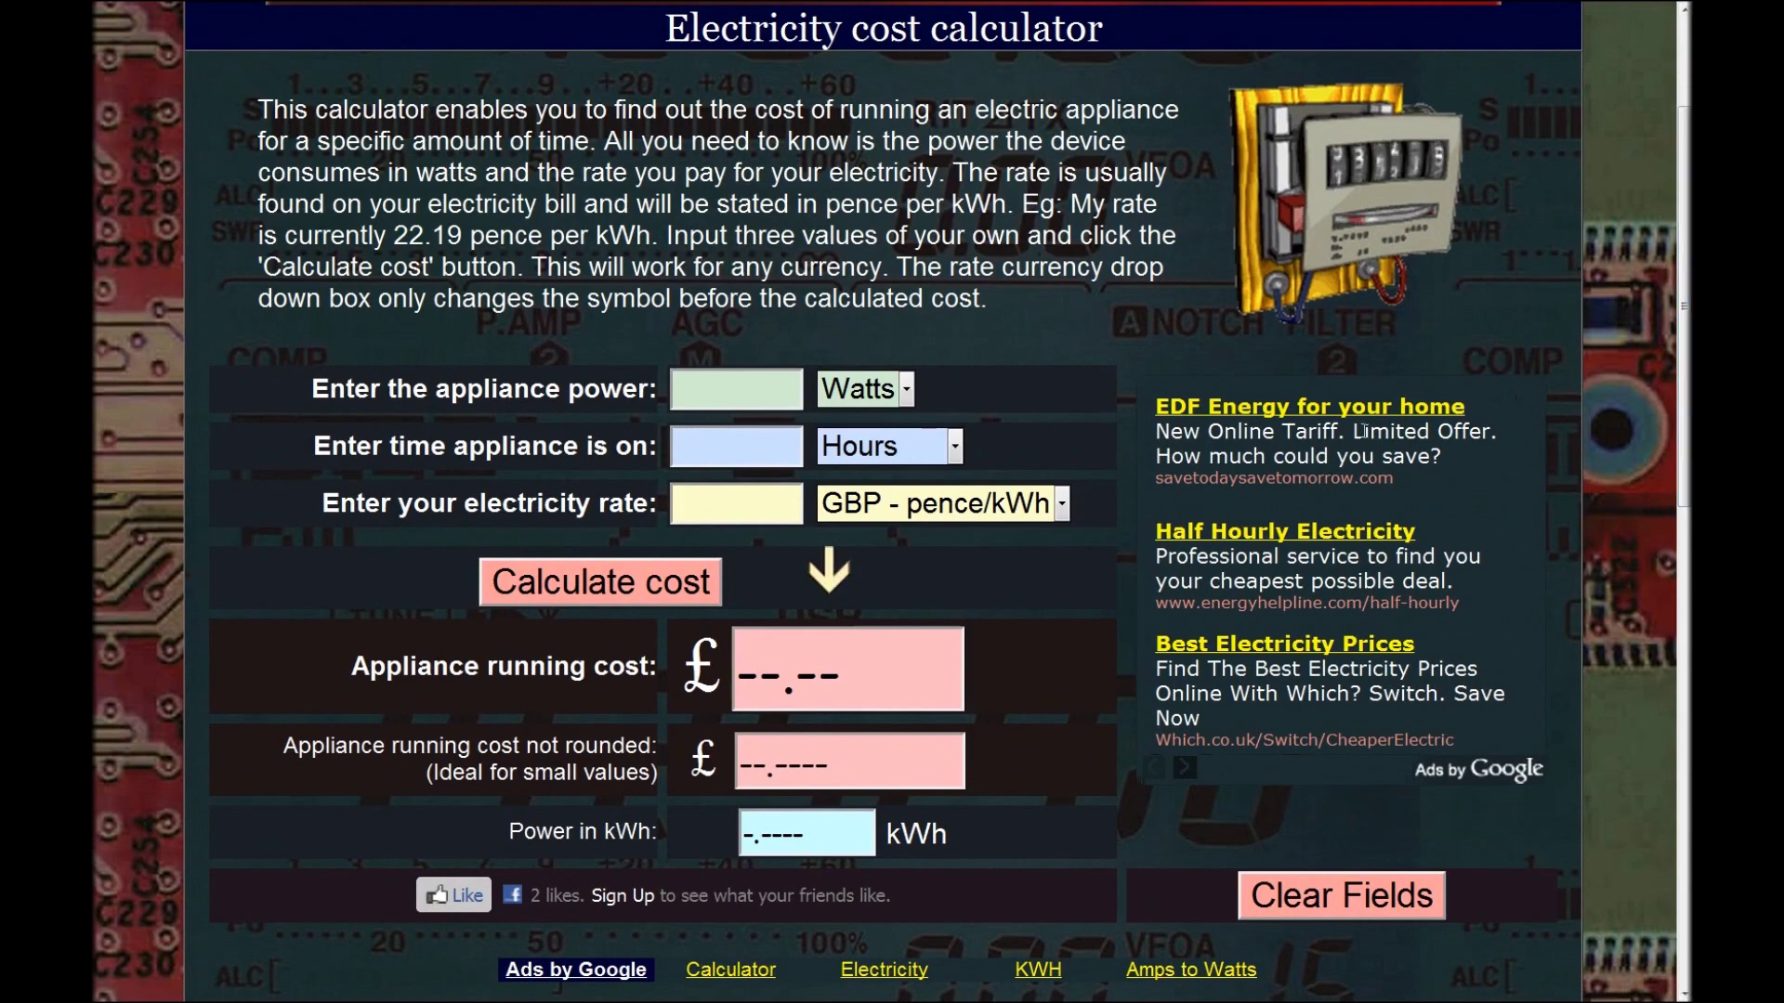
left_click(743, 397)
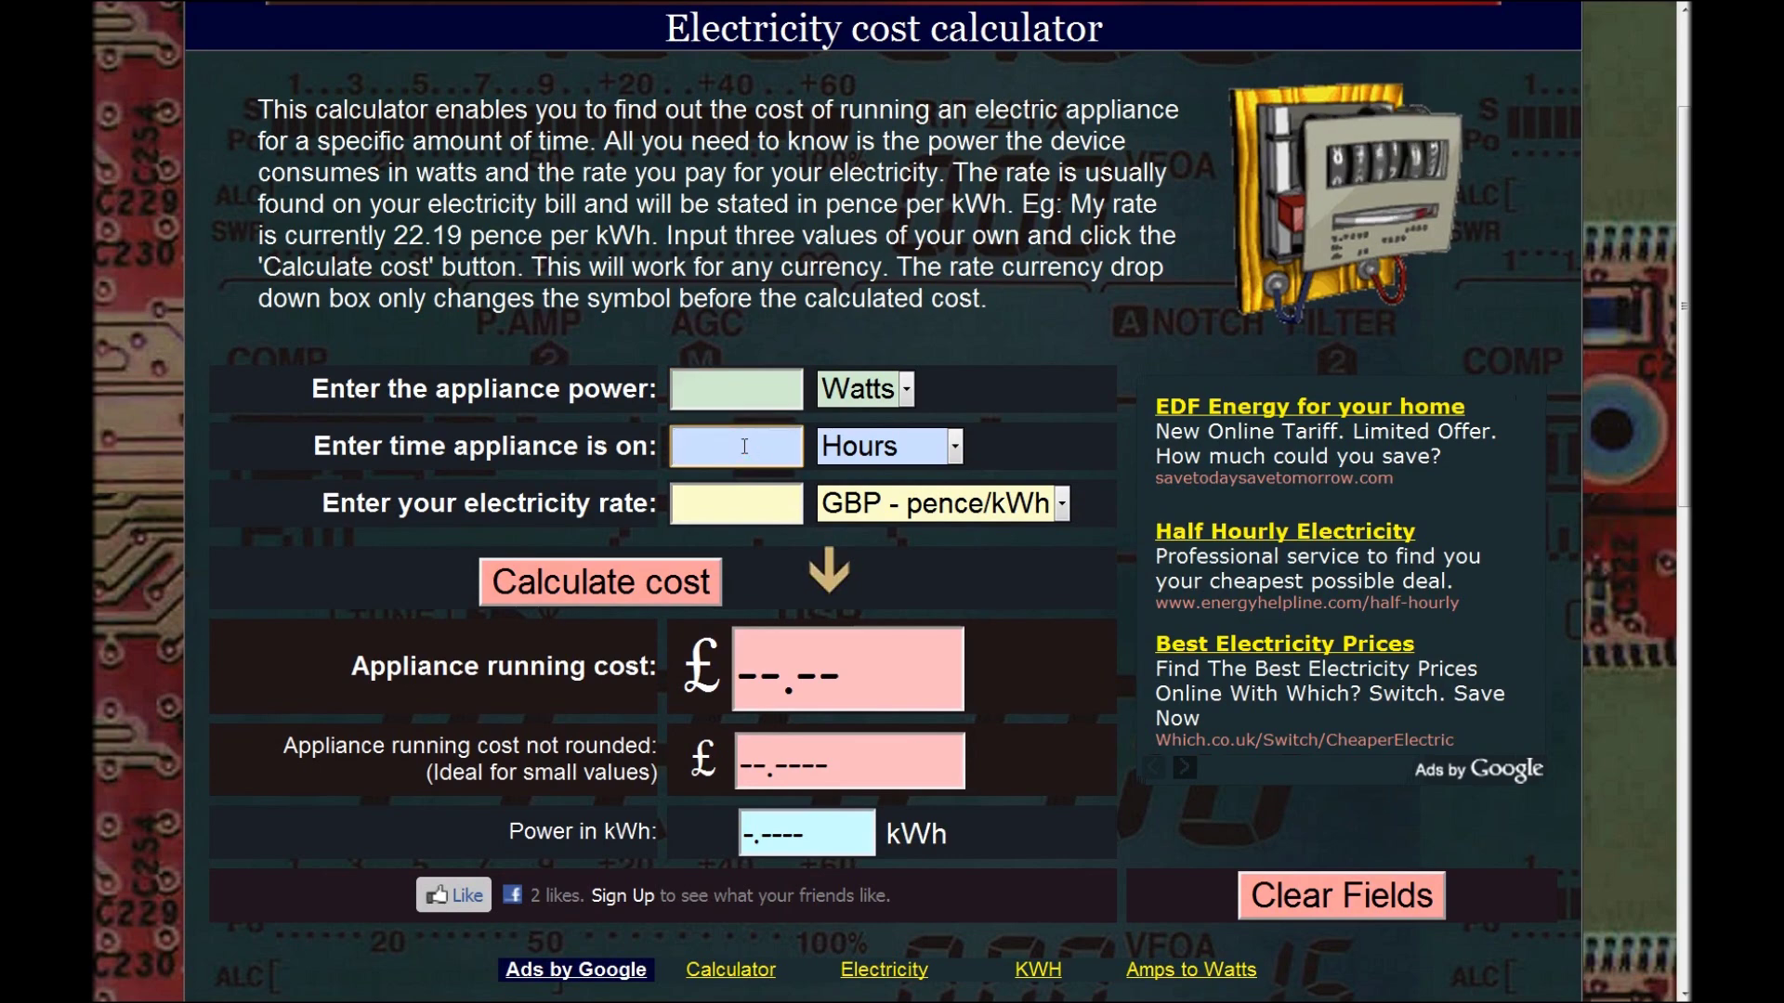
left_click(935, 453)
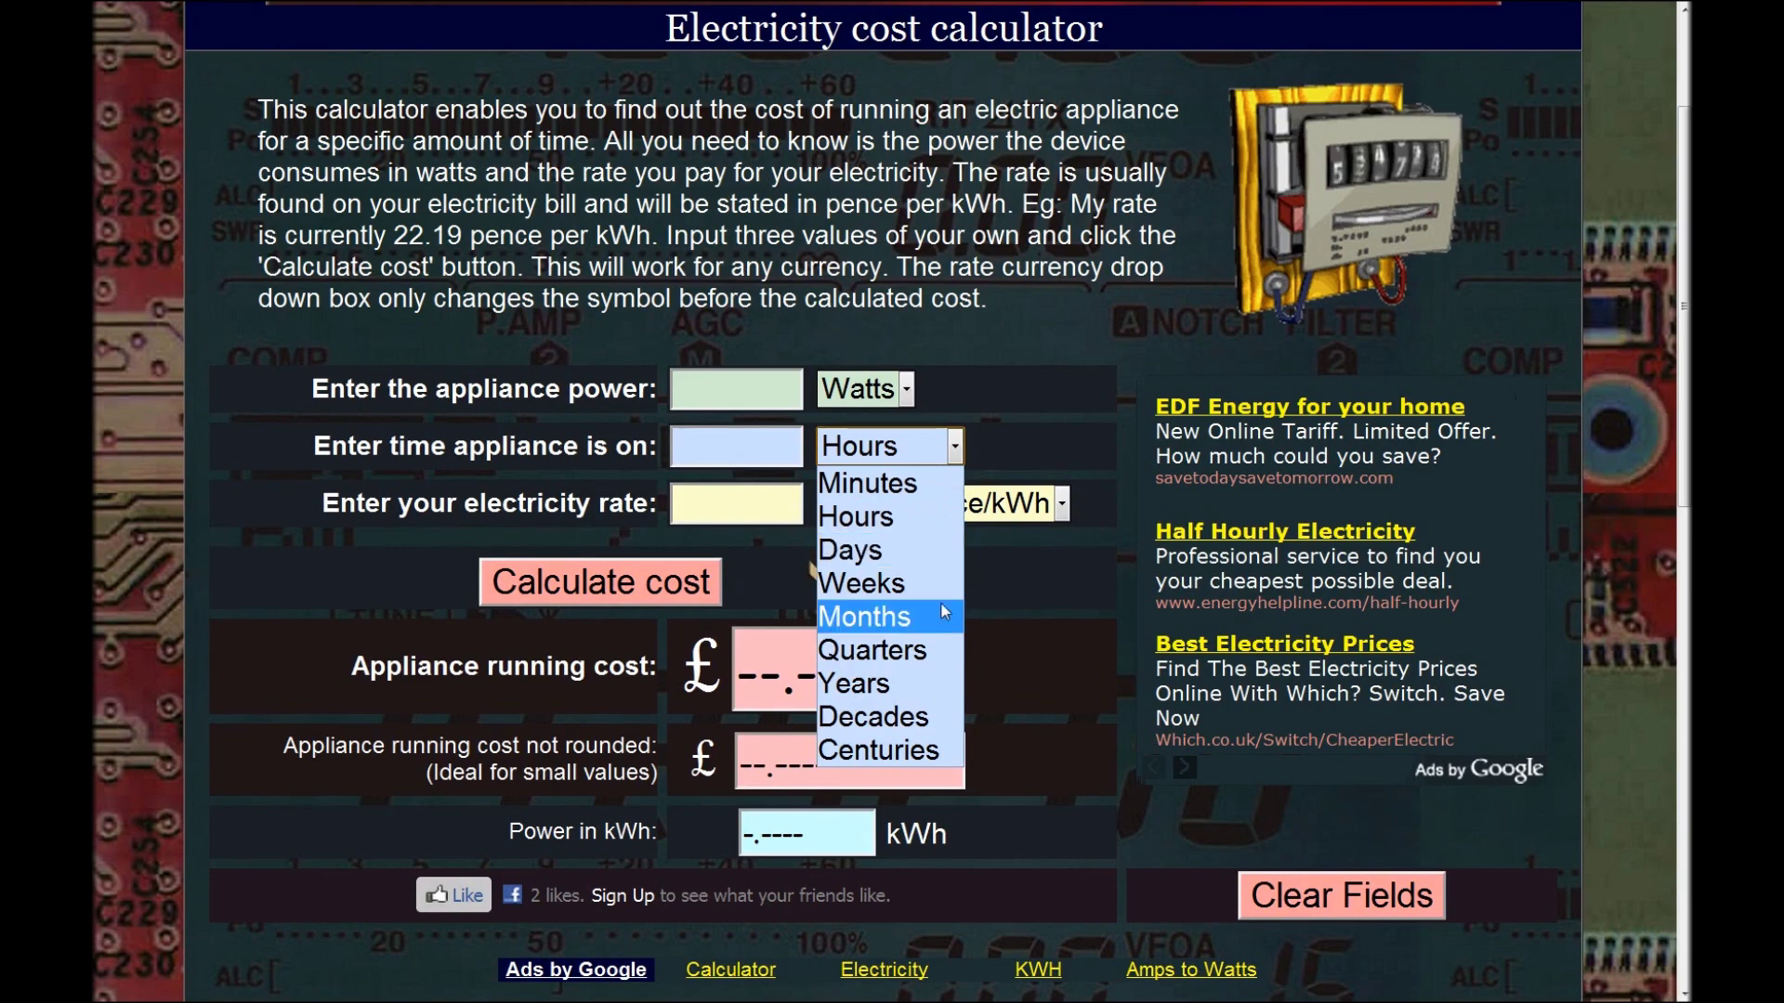
left_click(1012, 446)
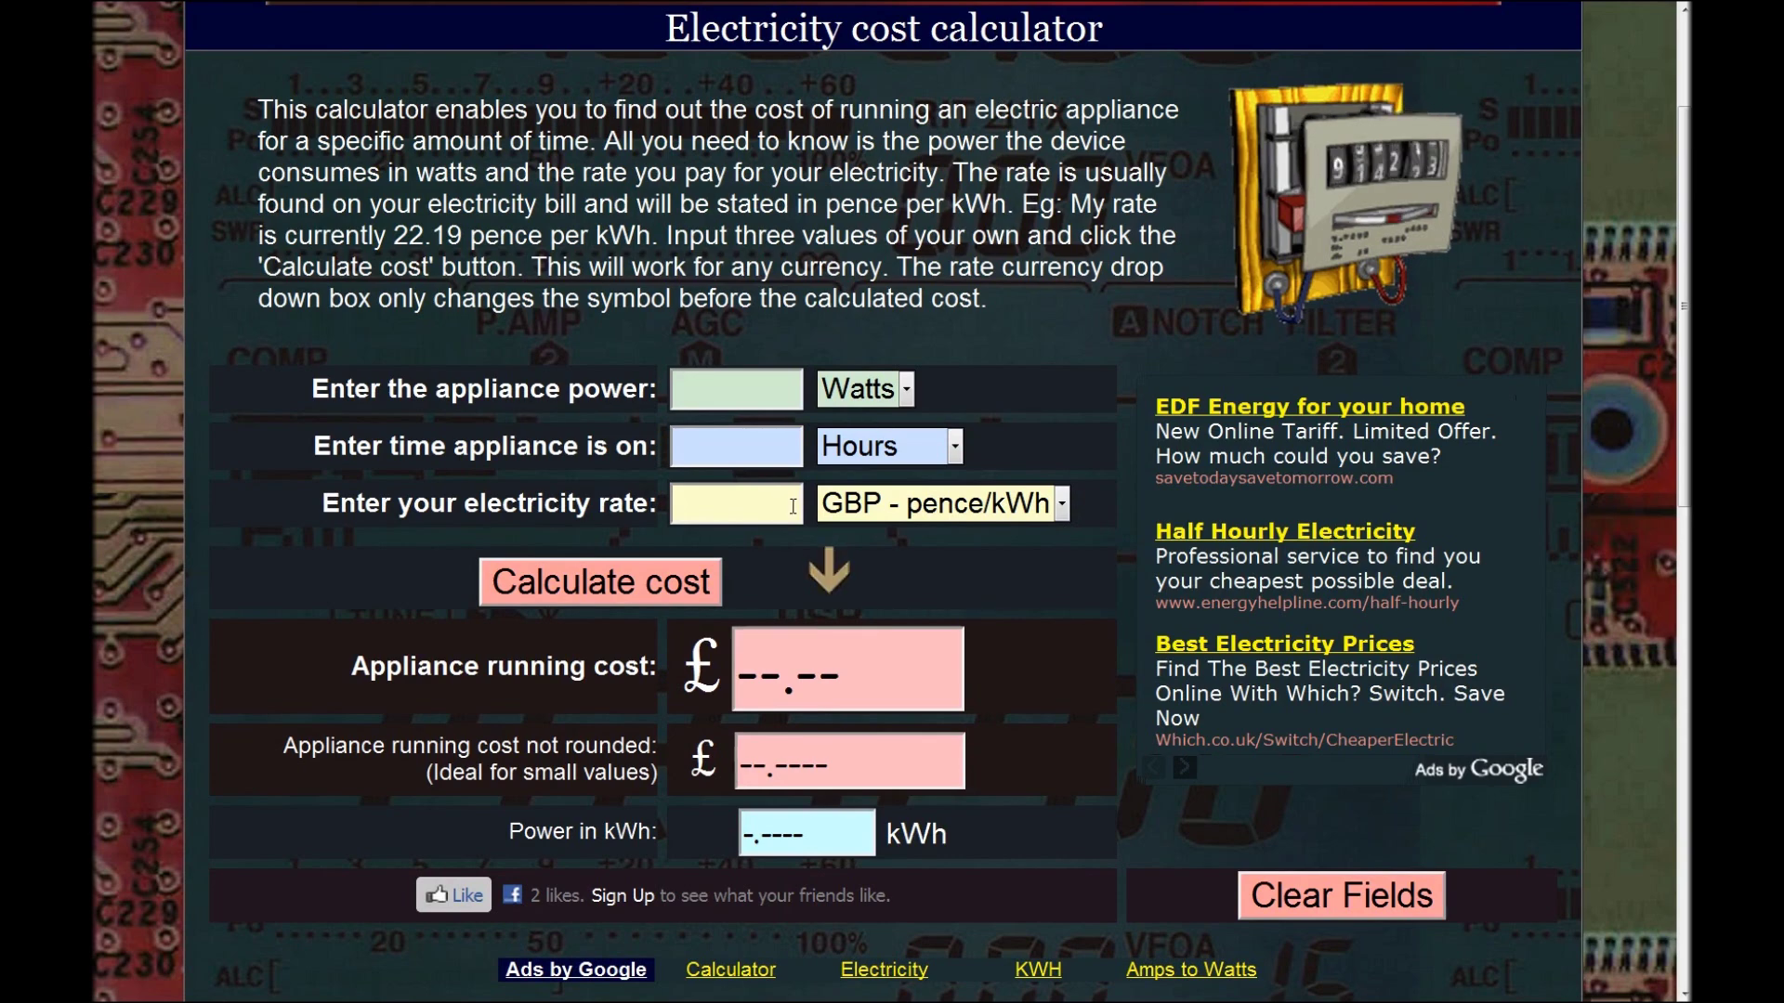
left_click(1038, 510)
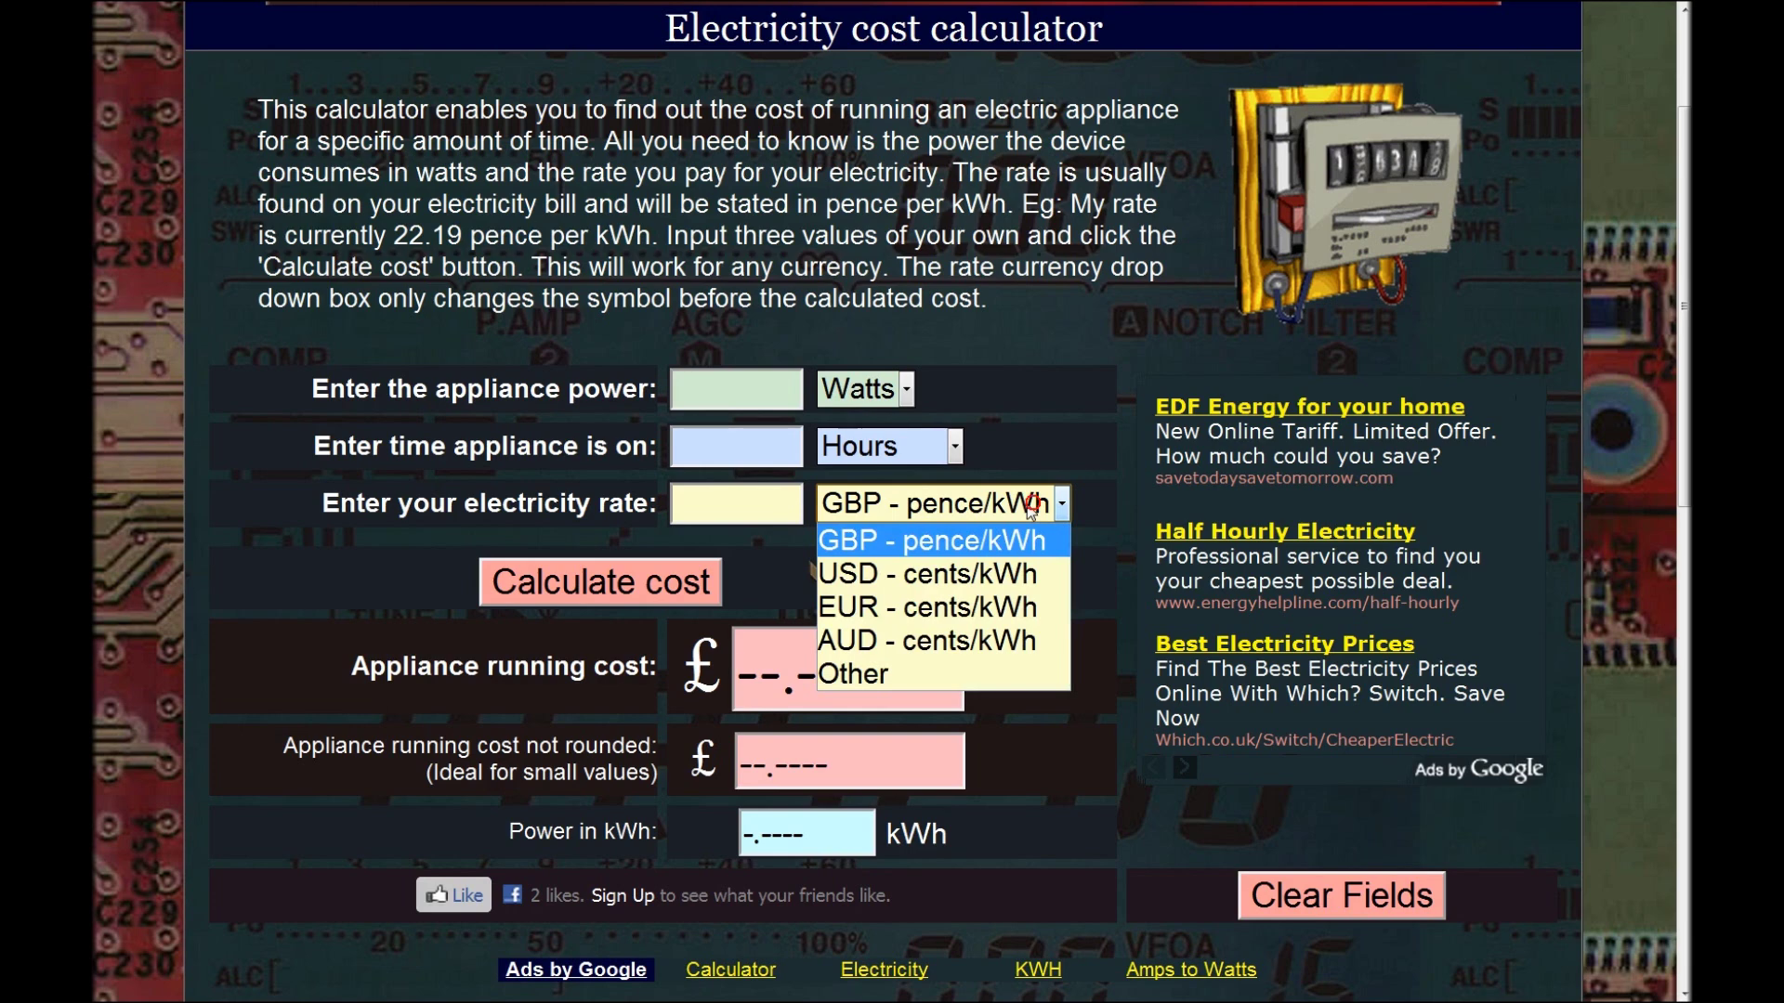
left_click(969, 567)
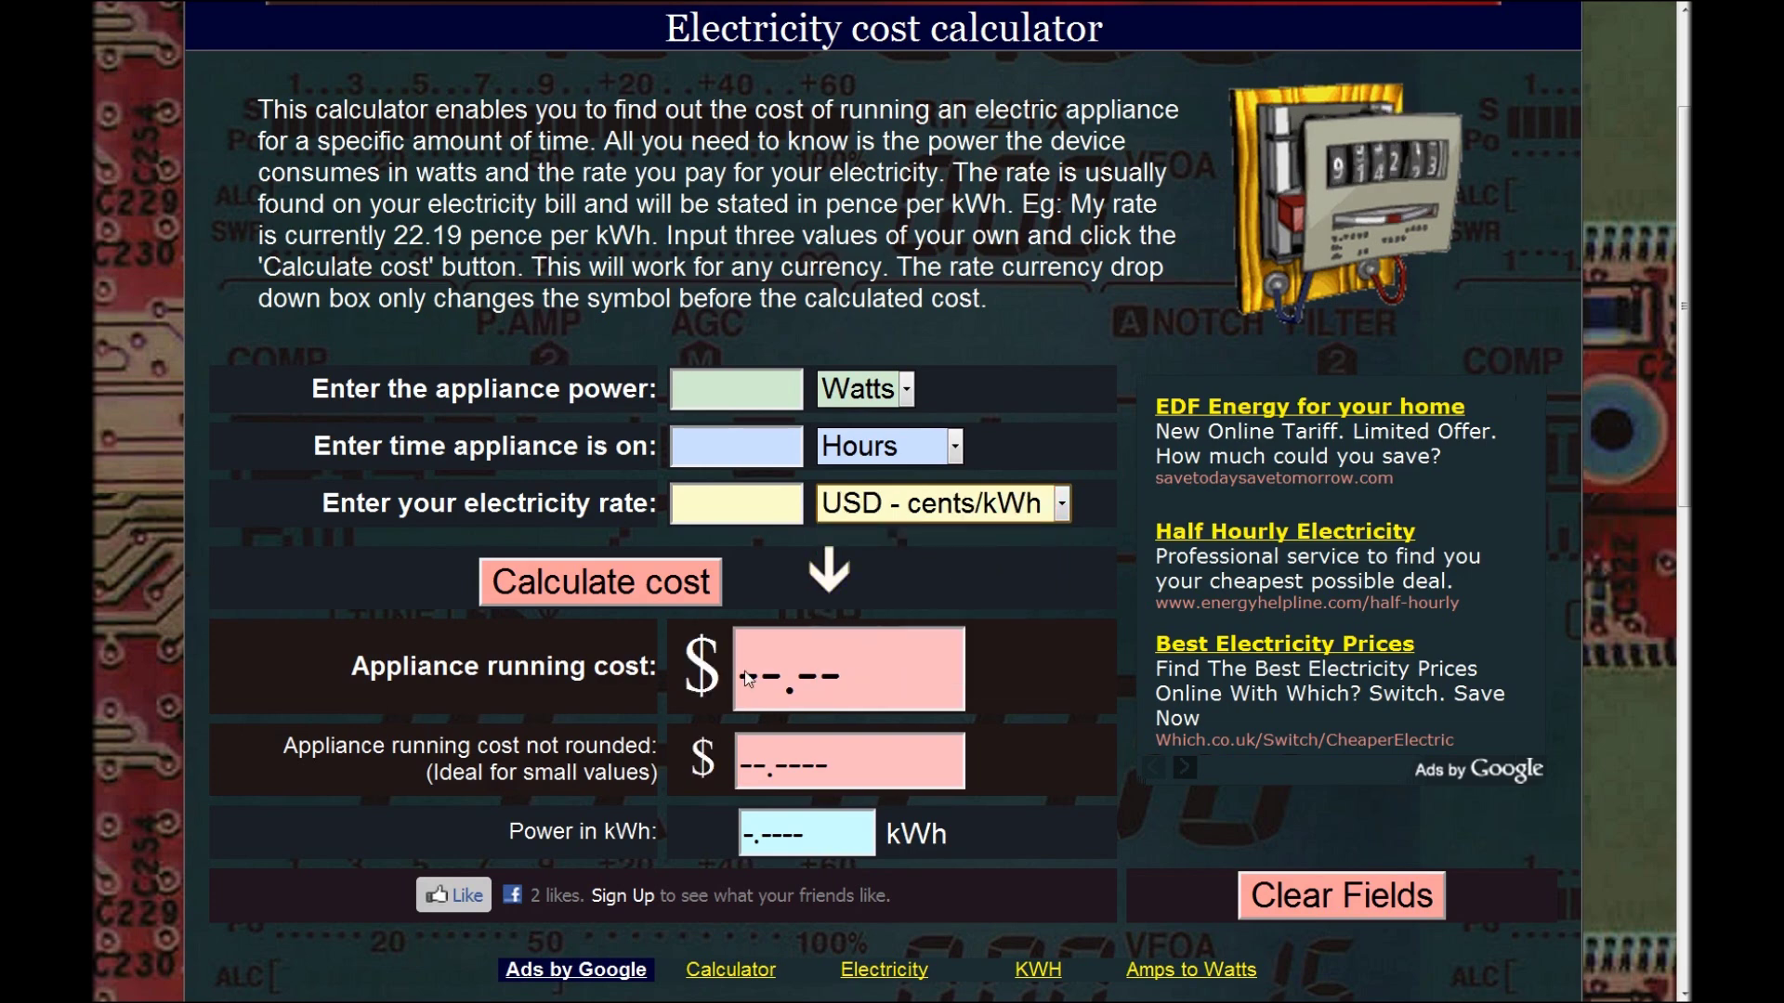
left_click(945, 504)
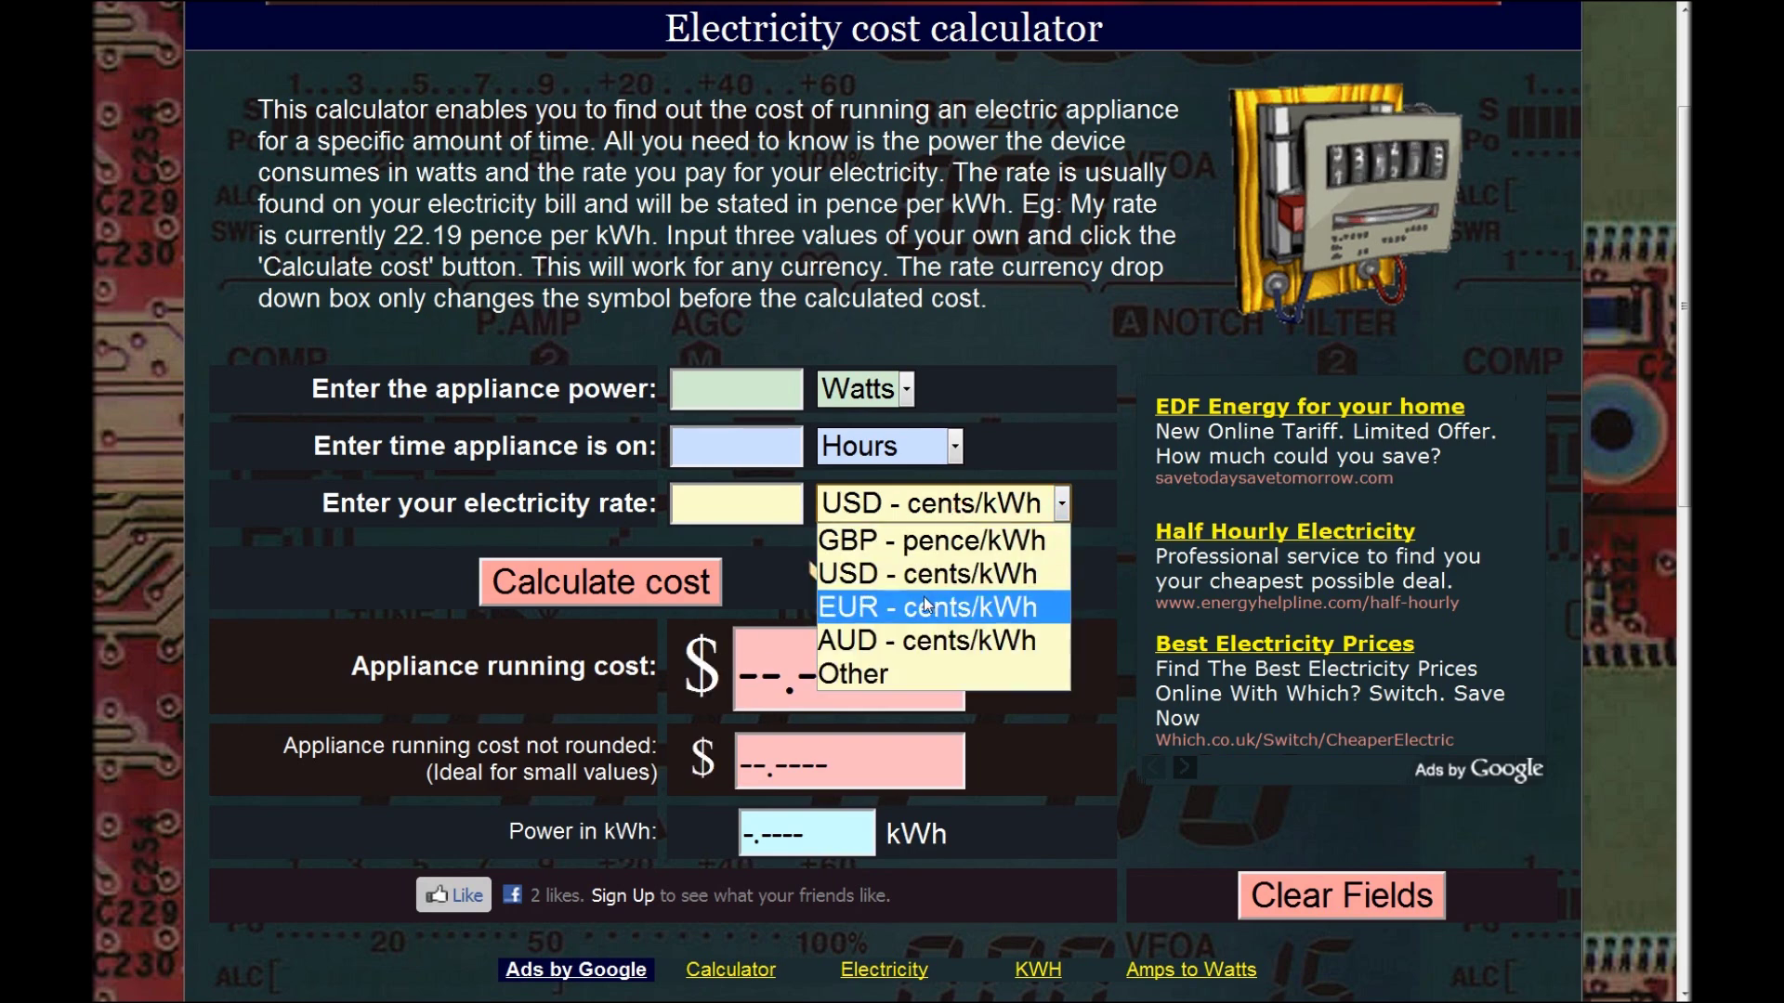
left_click(923, 605)
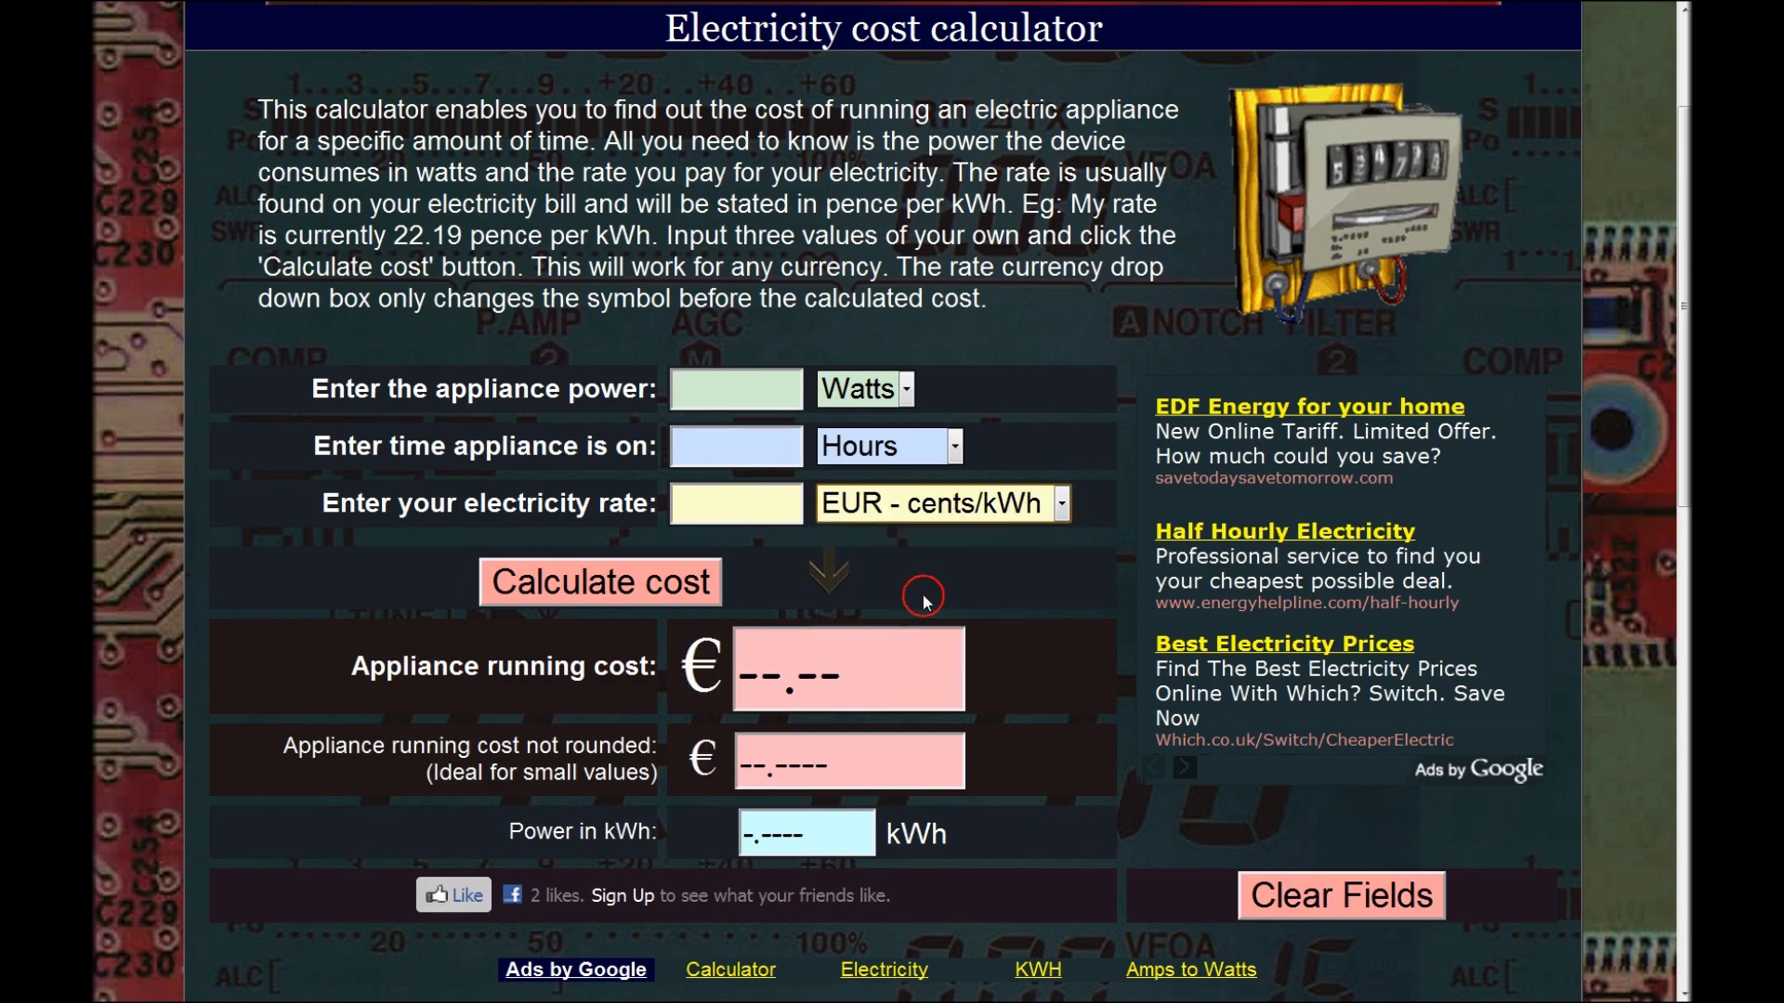
left_click(960, 509)
left_click(957, 542)
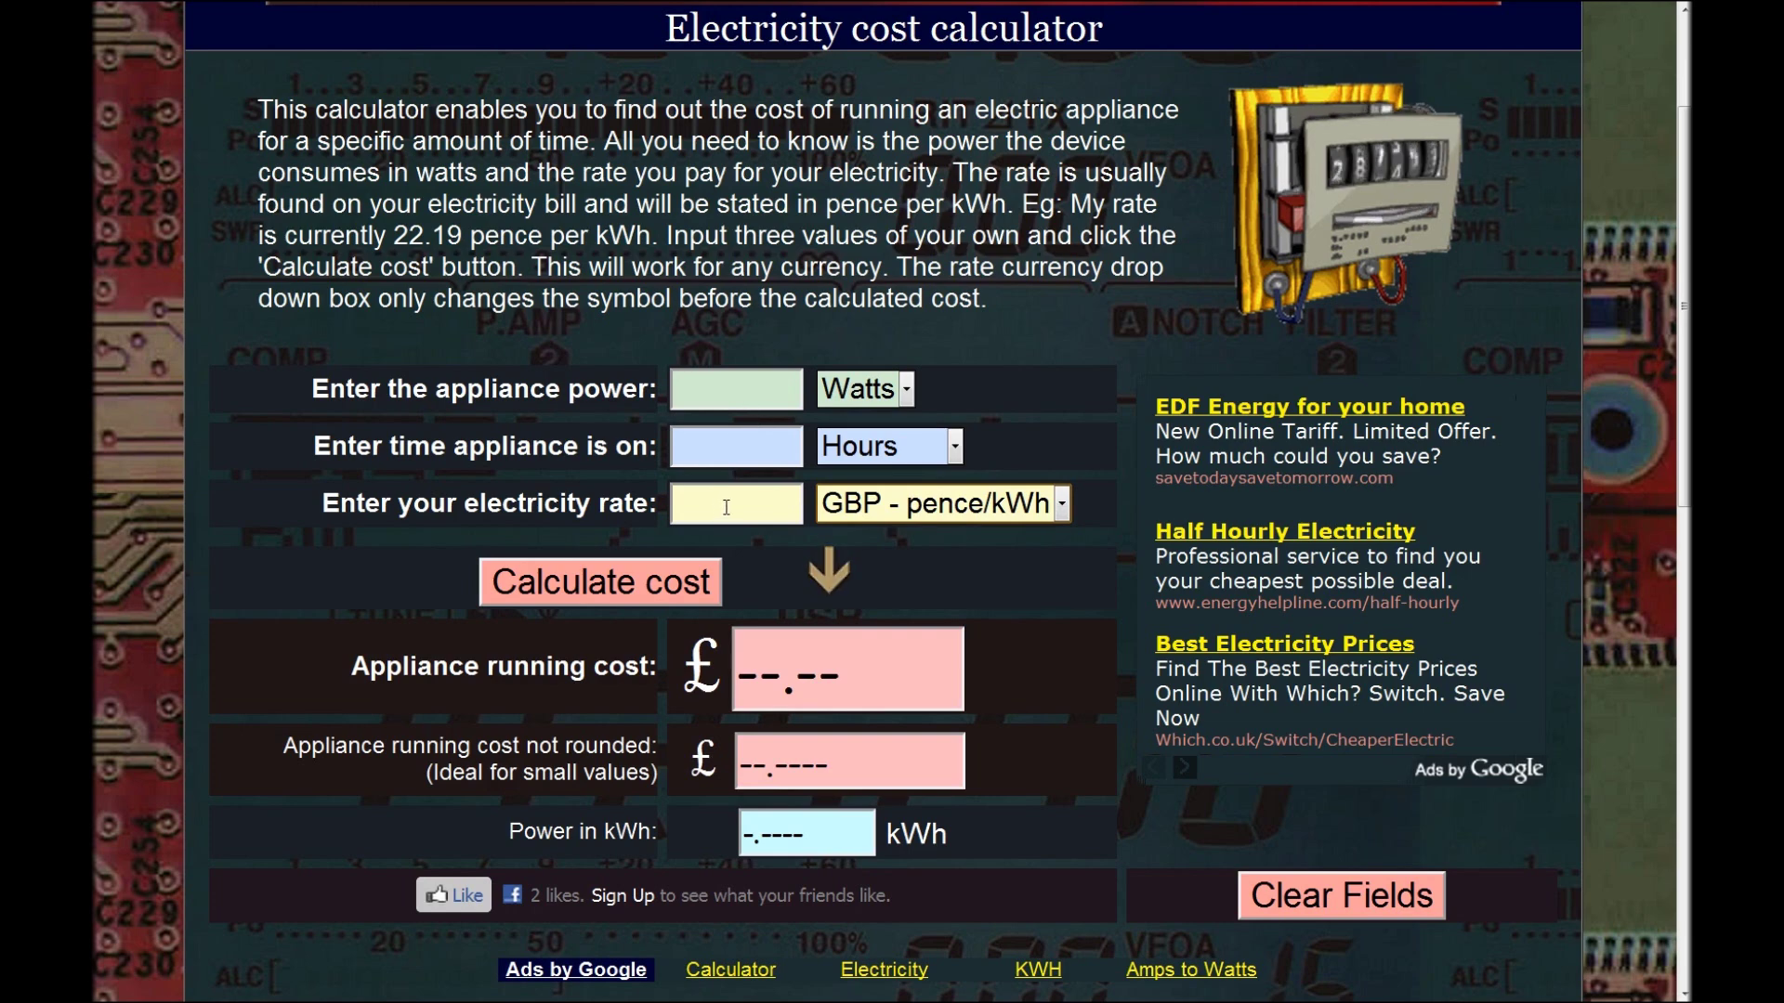
Enter an electricity rate of 22.19 pence per kWh
left_click(762, 509)
type("22.19")
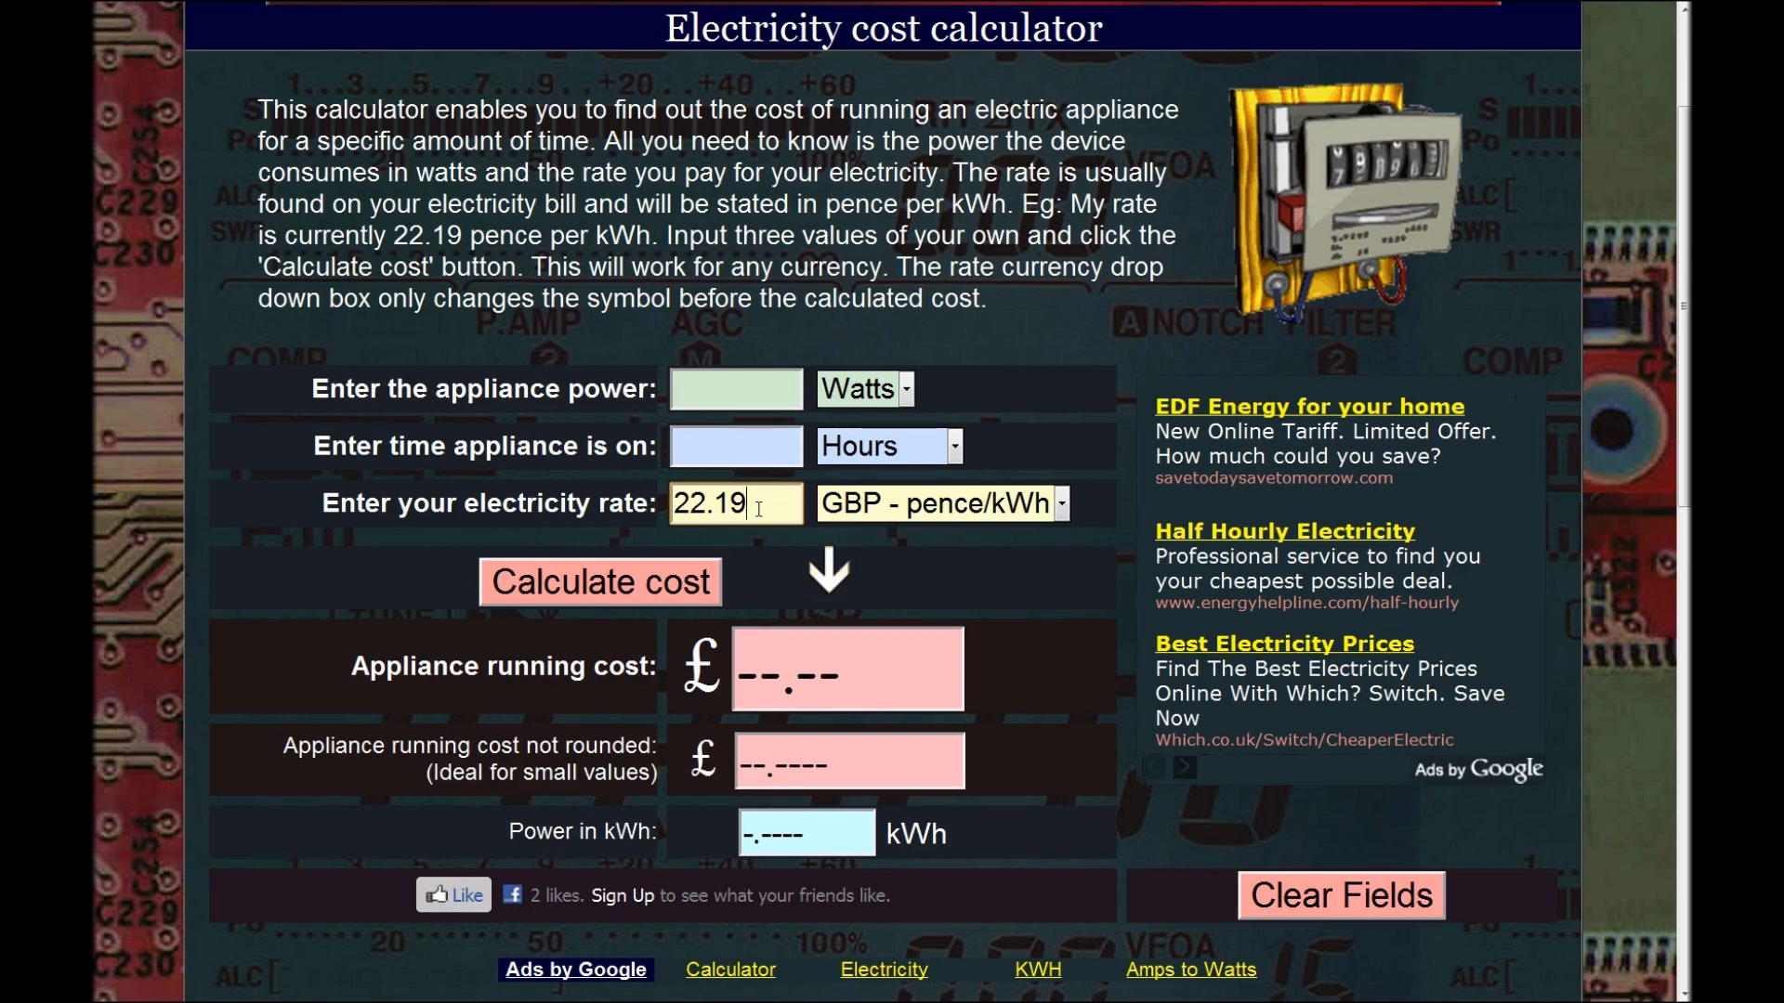
left_click(759, 393)
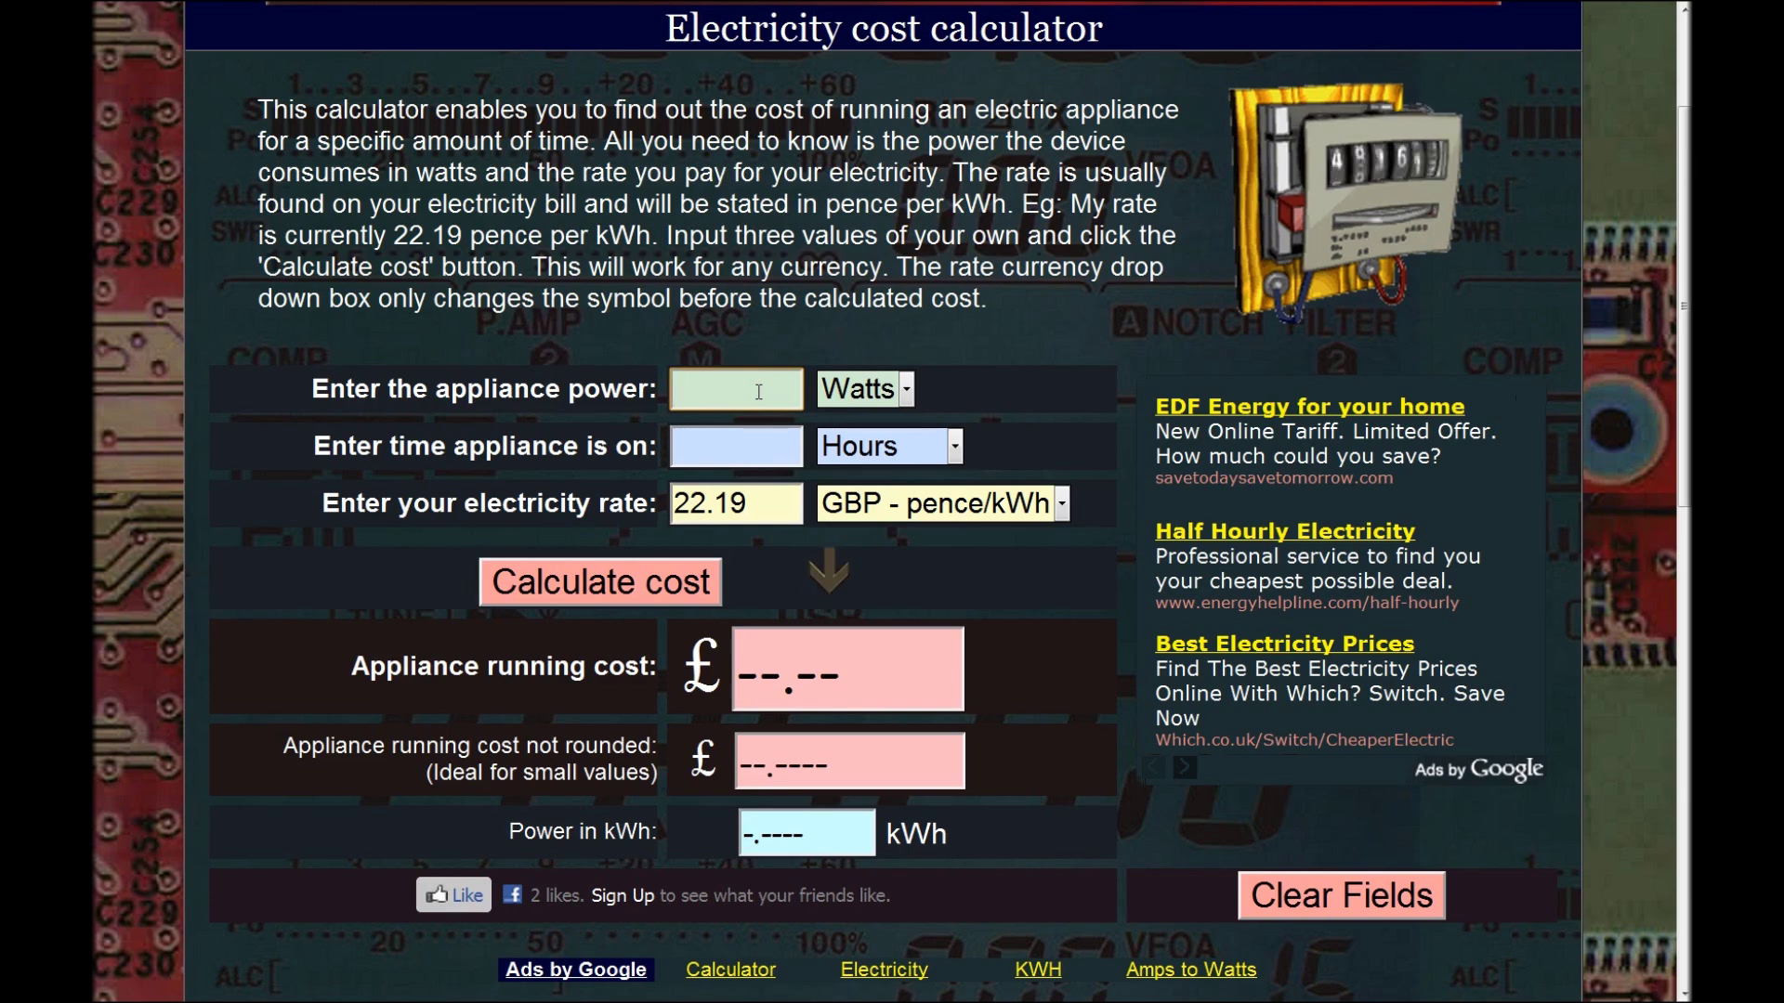
Set the appliance power to 9.5 kW
type("9.5")
left_click(892, 390)
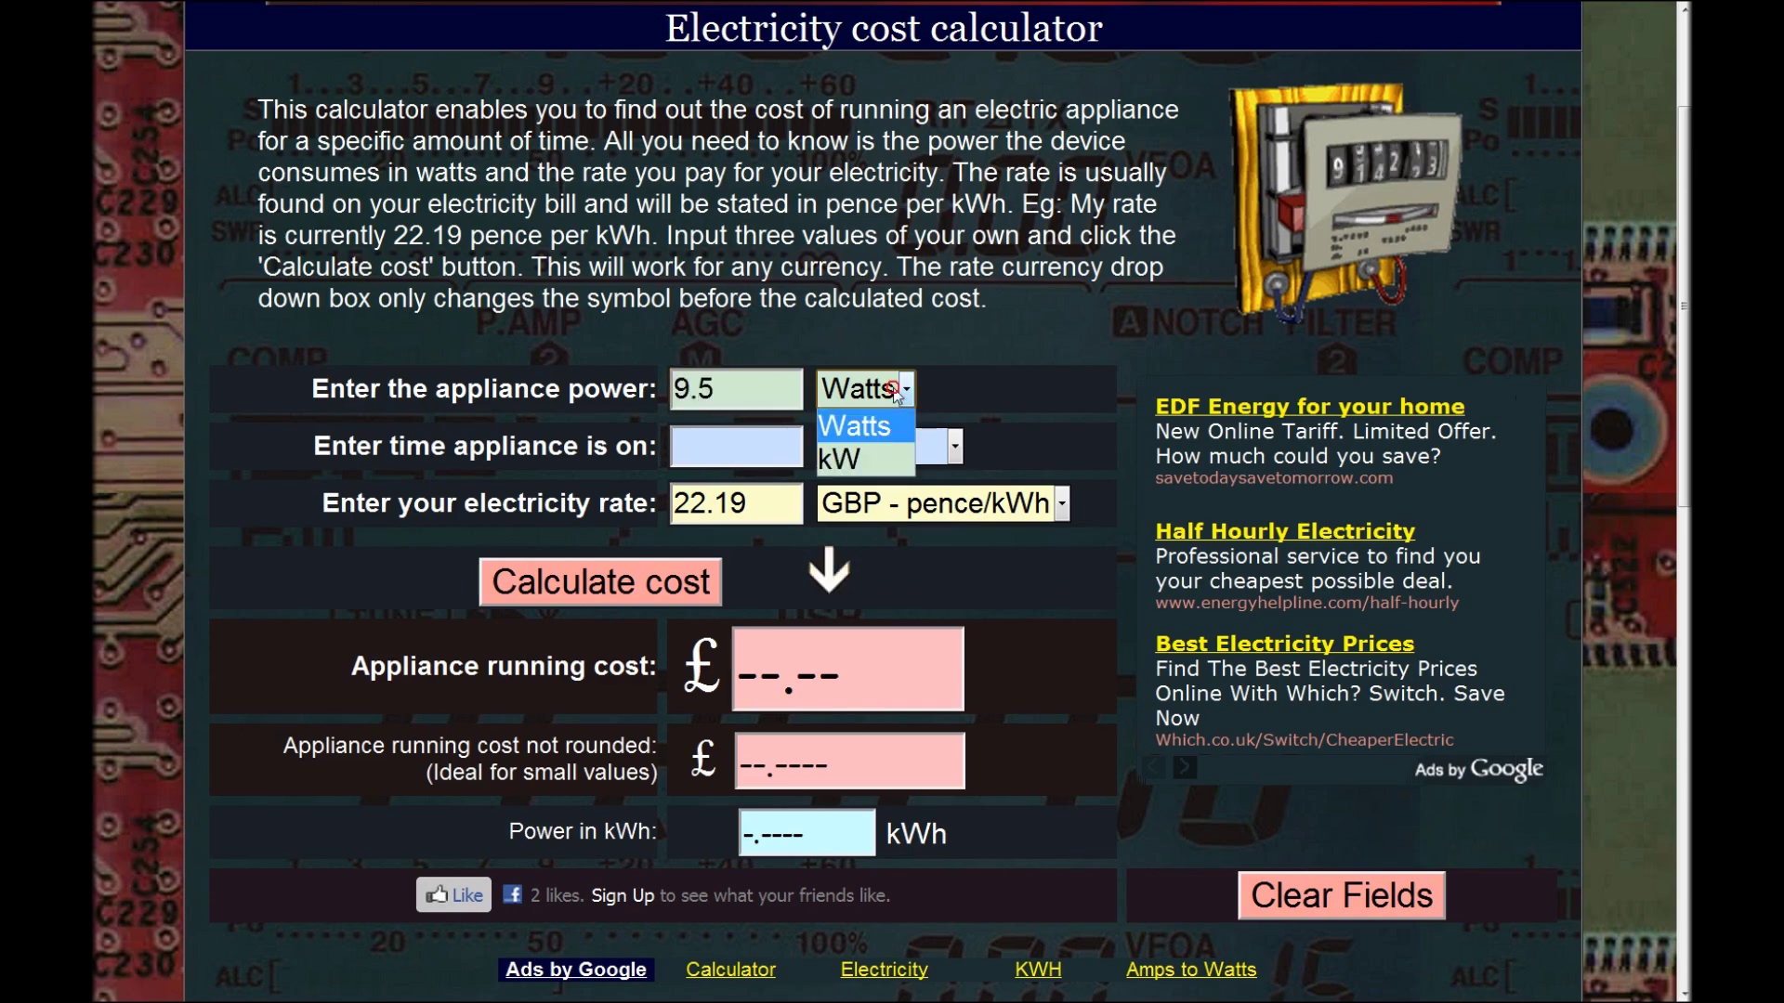
left_click(886, 456)
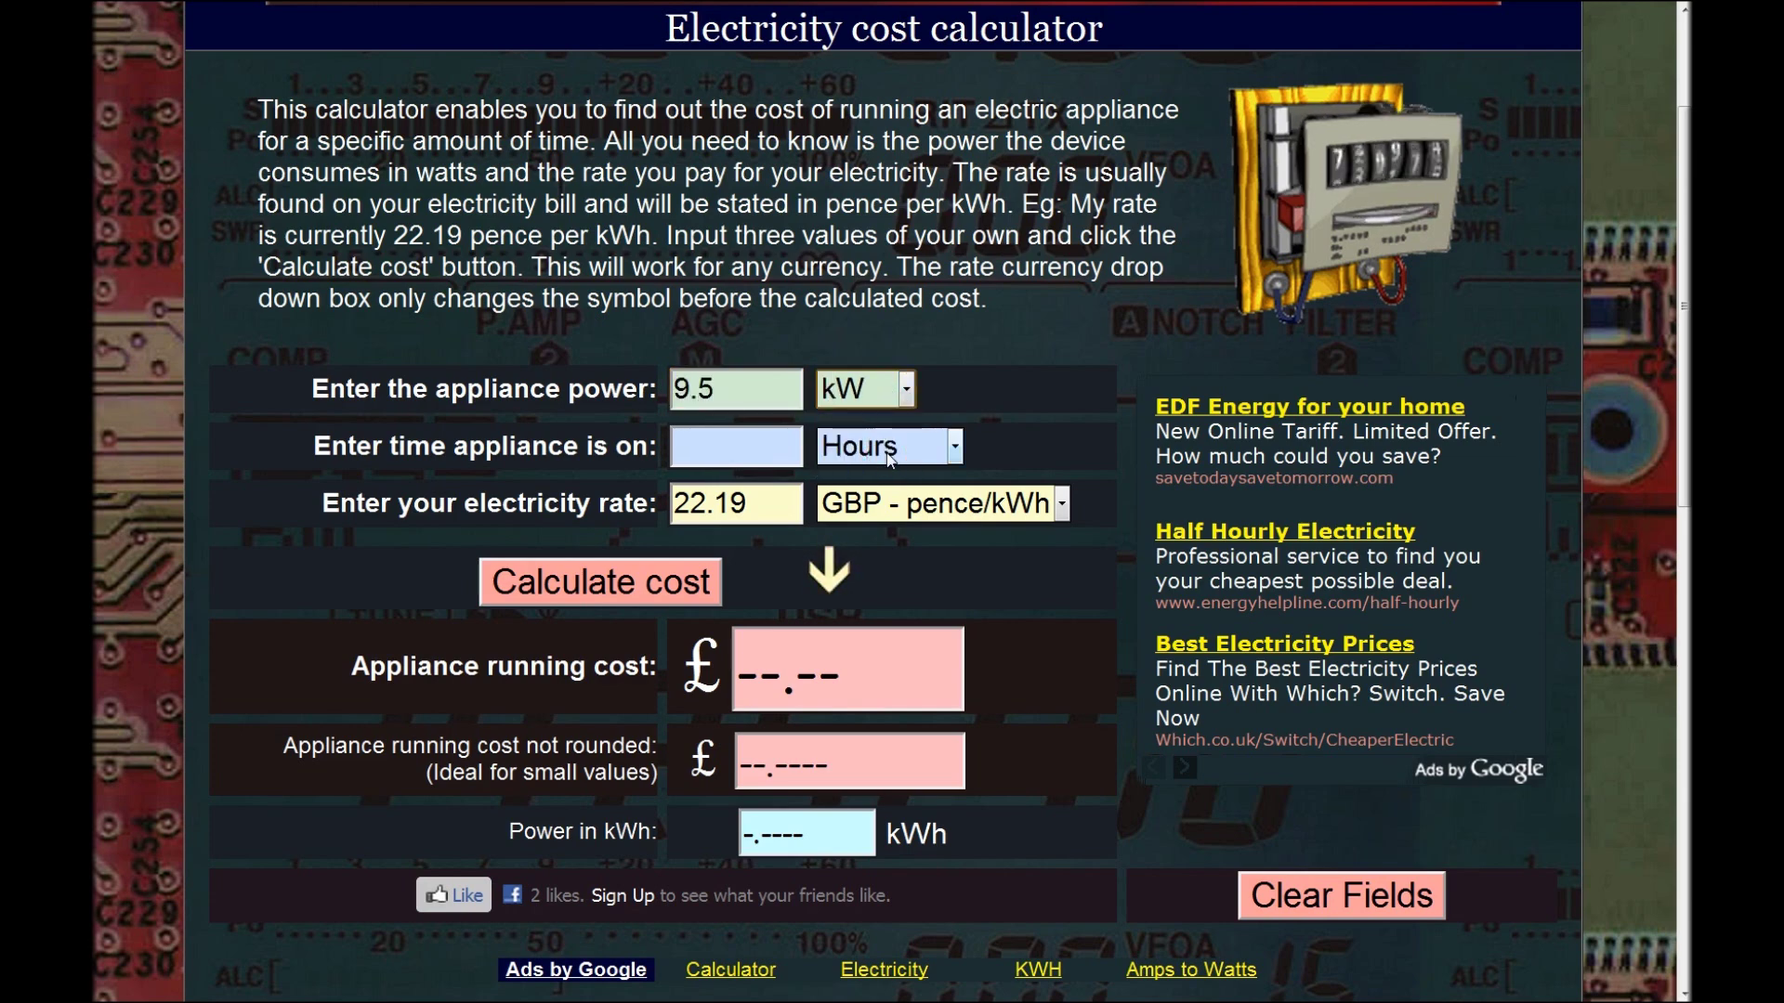
Set the run time to 10 minutes and calculate the cost: £0.35, 1.5833 kWh
left_click(720, 441)
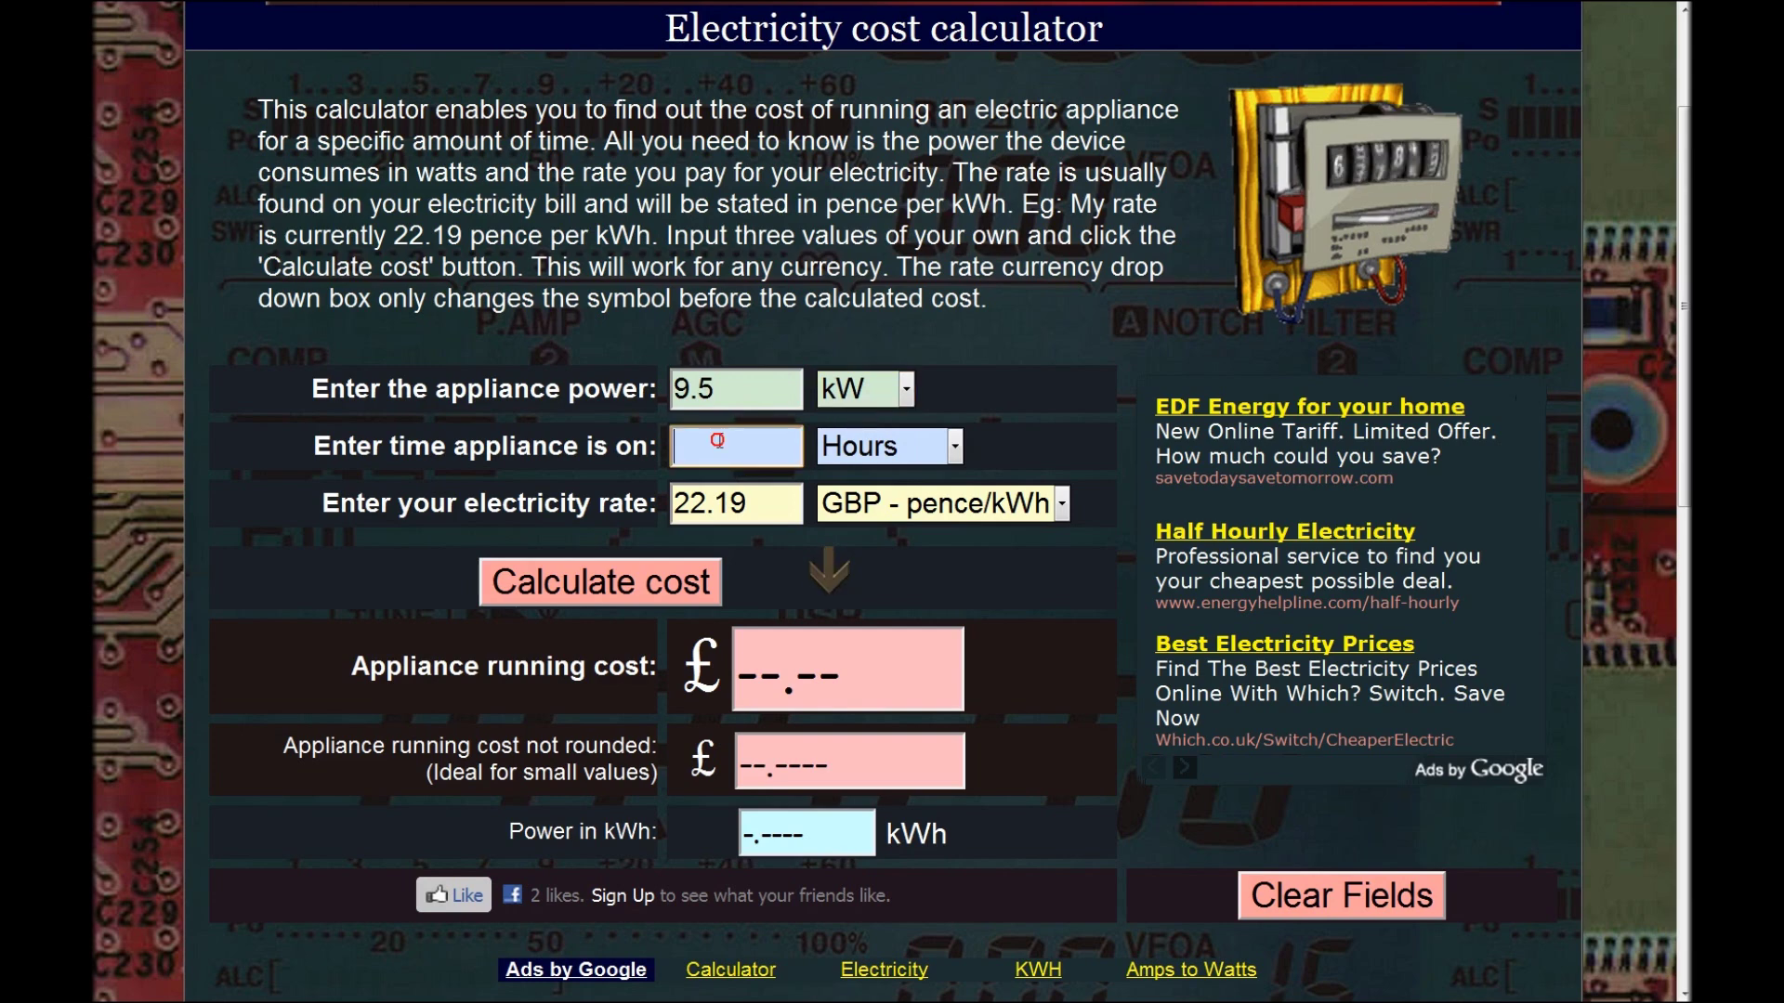
type("10")
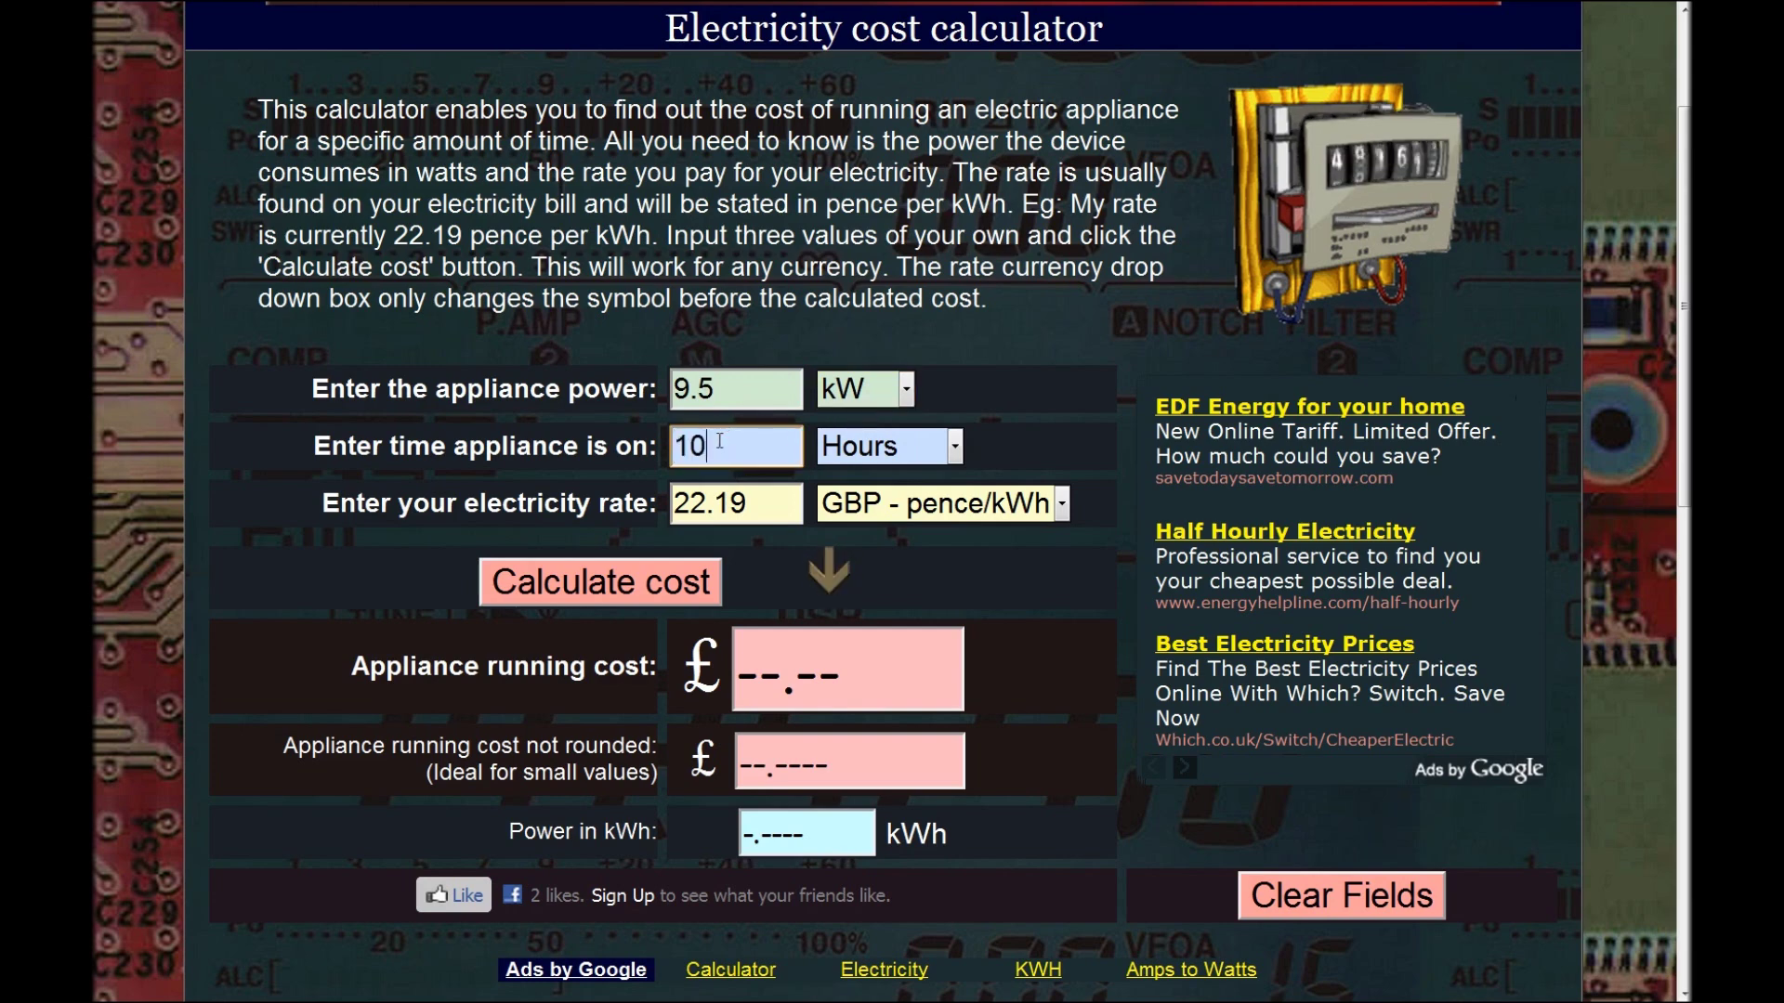
left_click(928, 444)
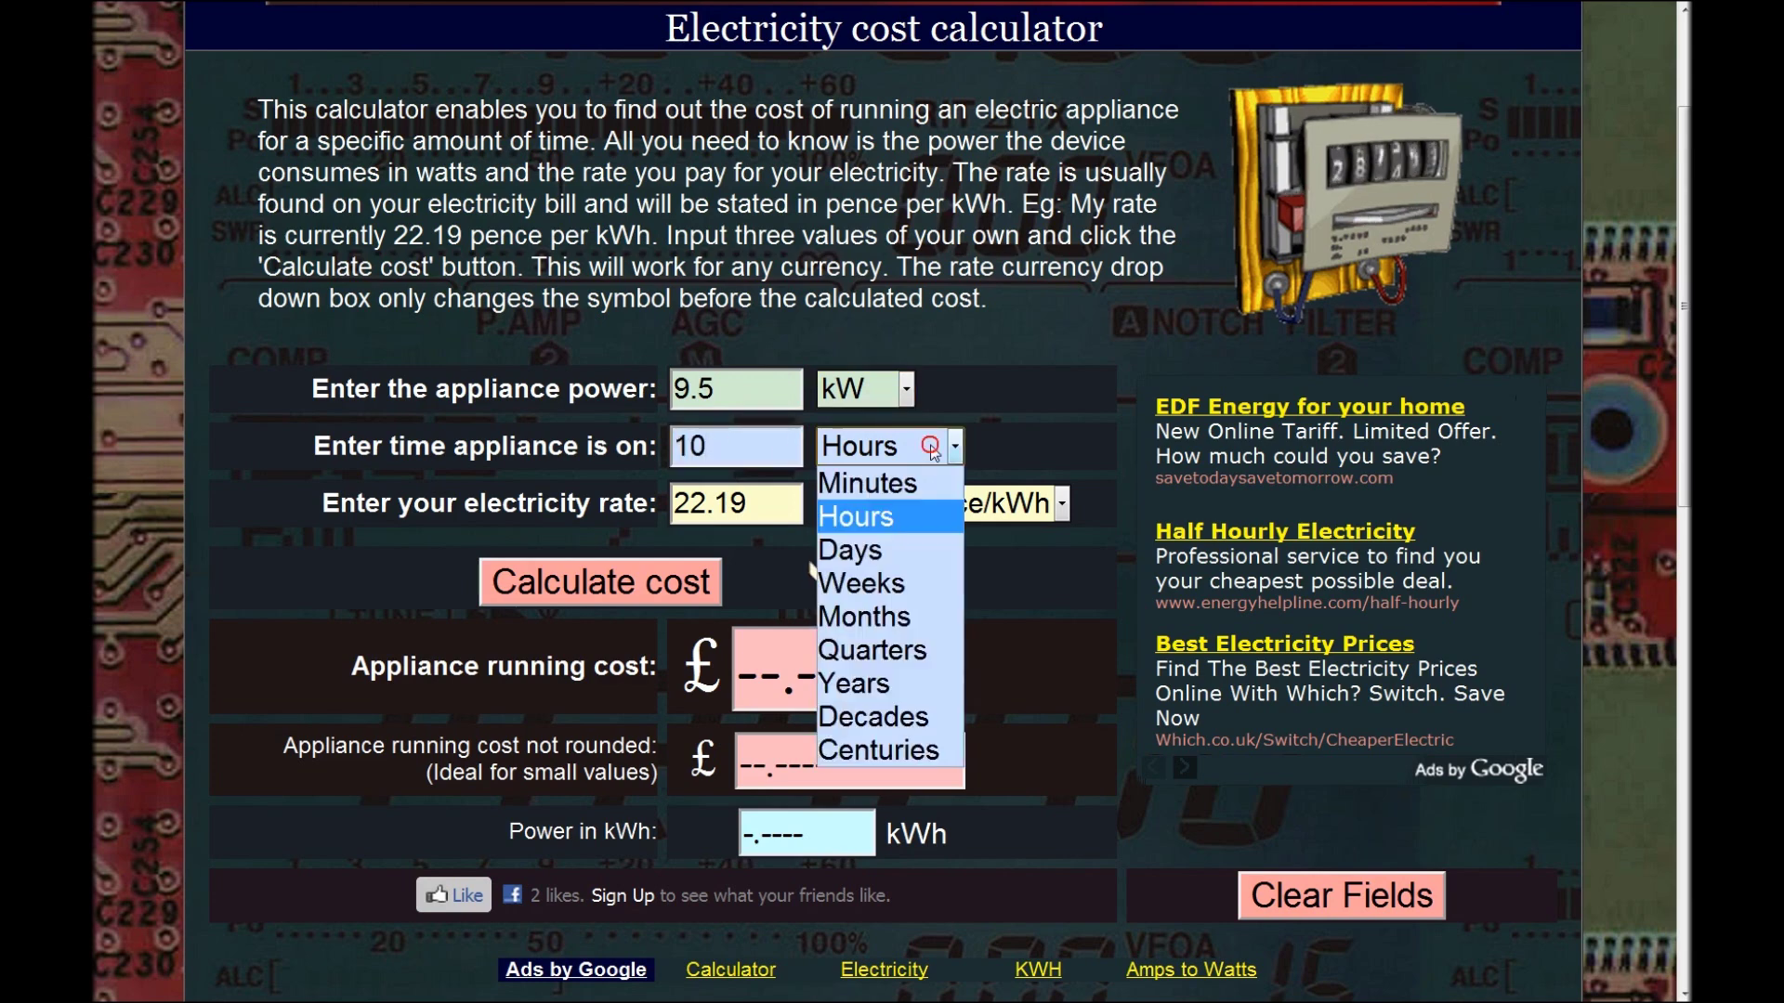
left_click(922, 479)
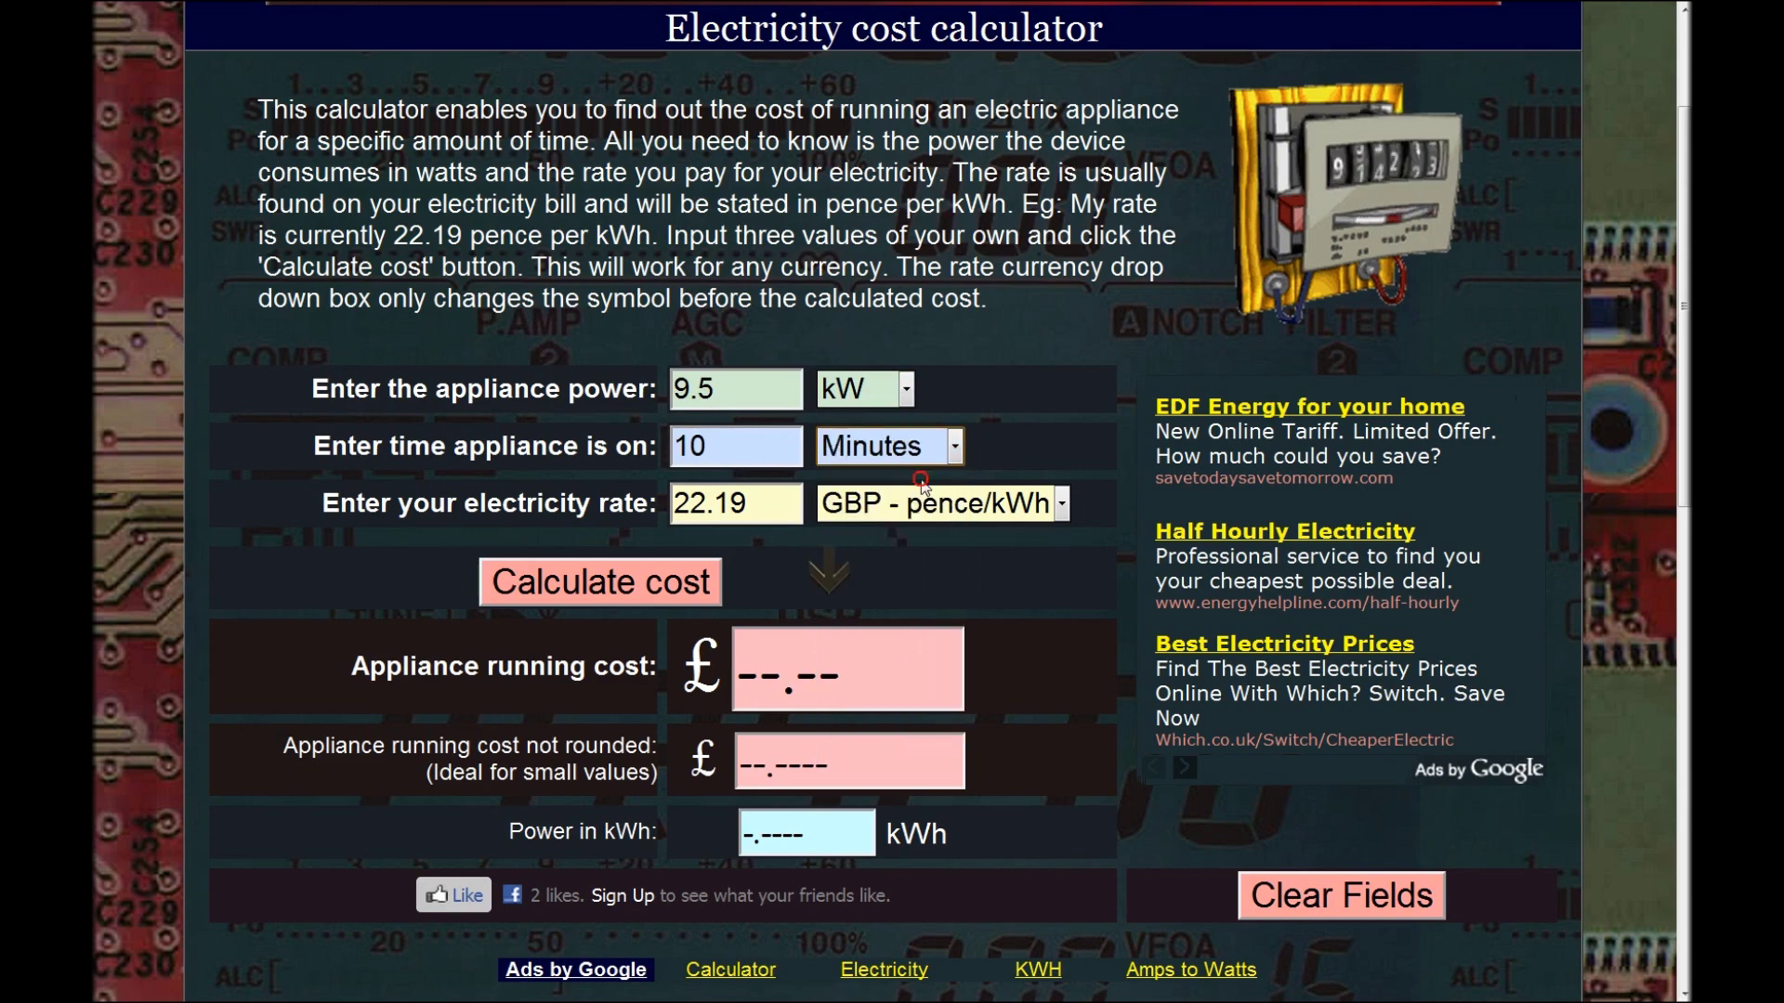
left_click(760, 509)
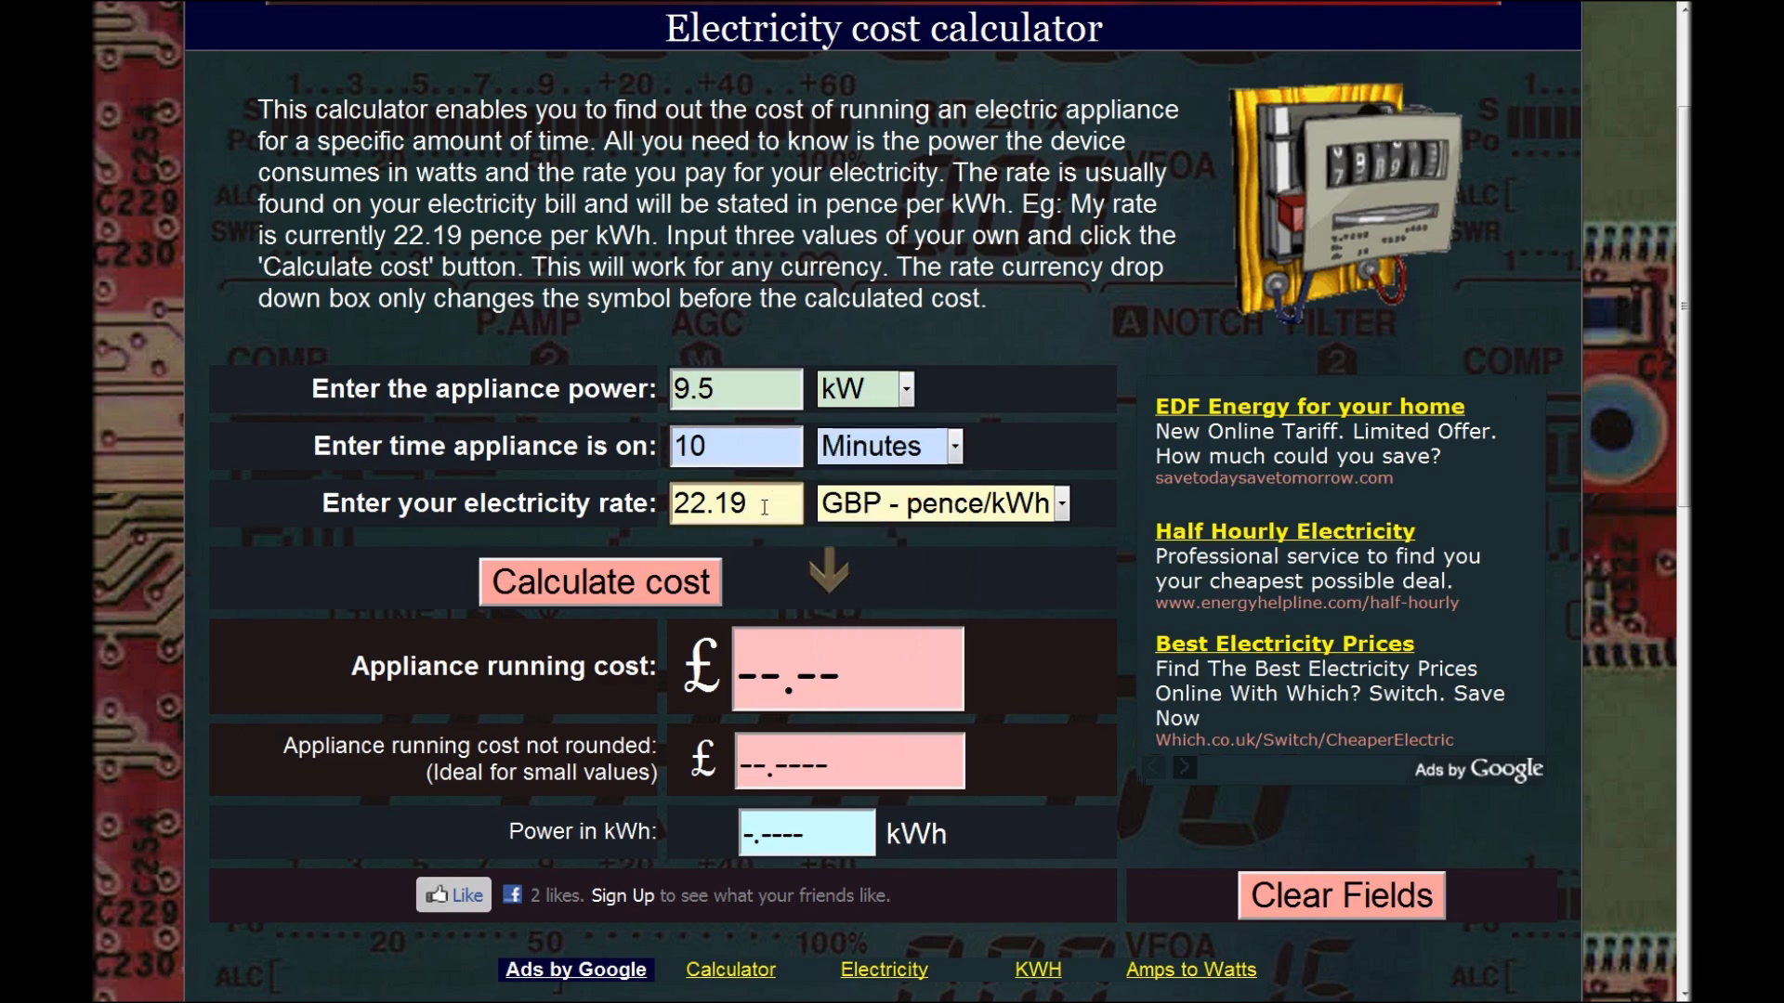
left_click(647, 594)
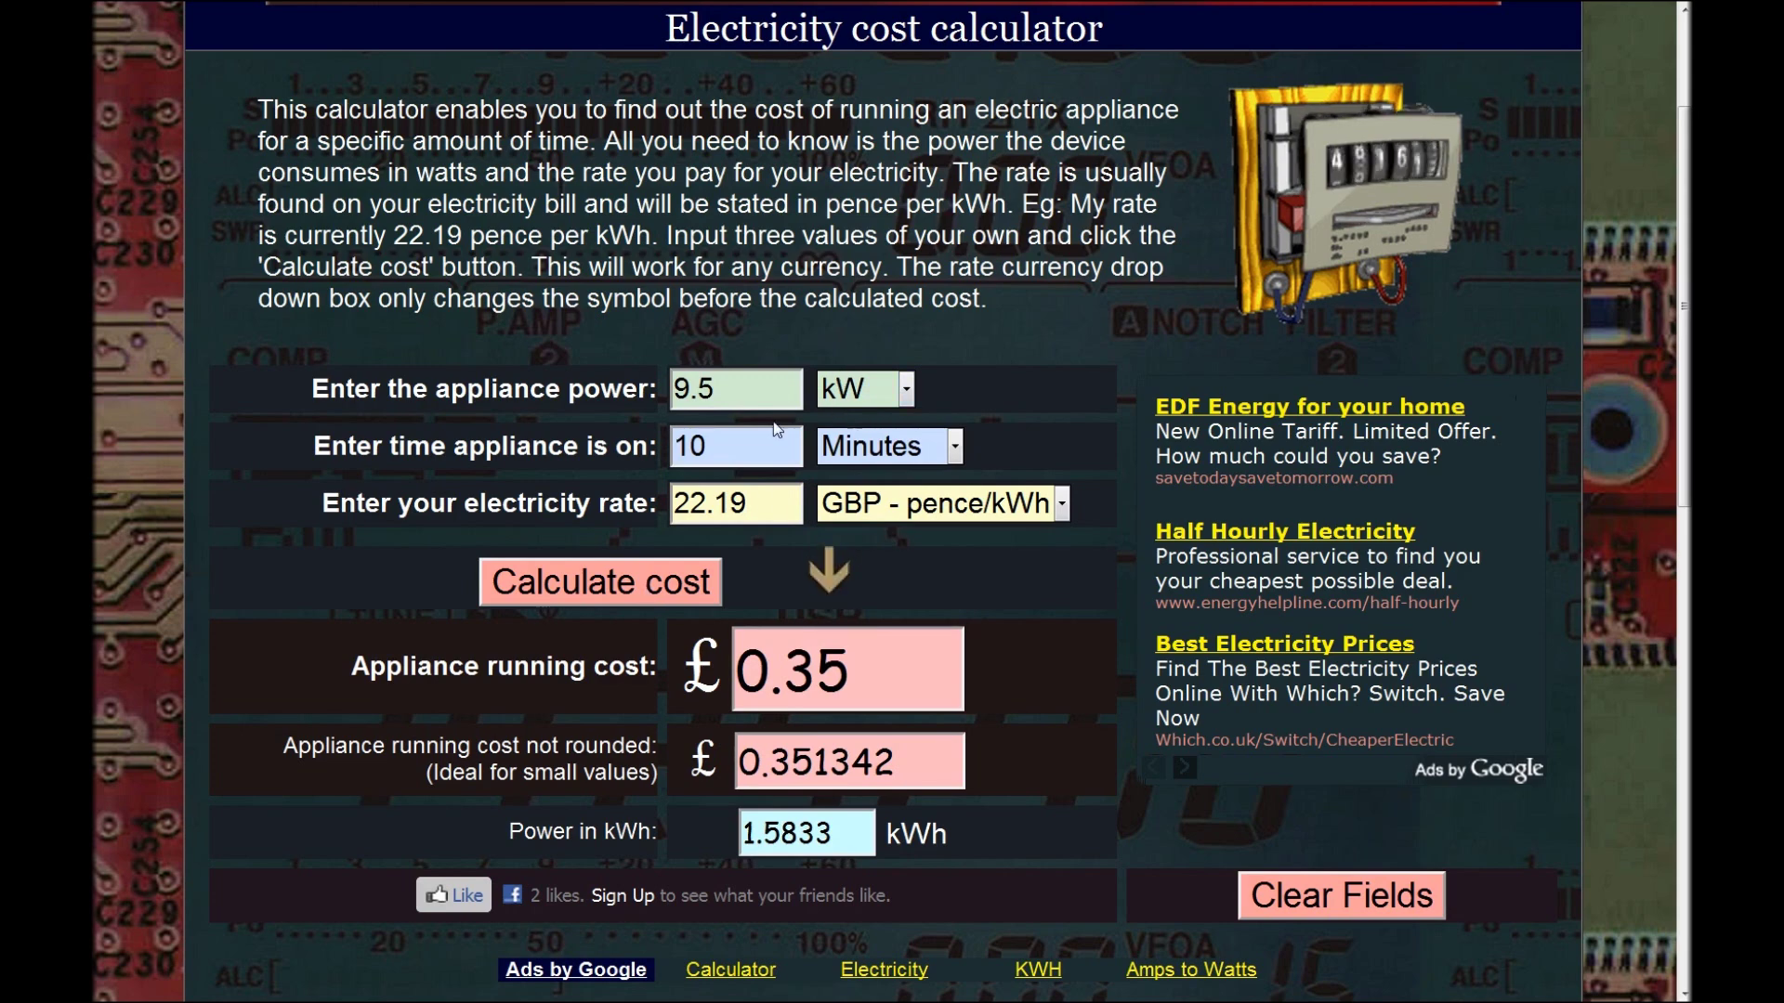
Change the run time from 10 to 70 minutes and recalculate
double_click(731, 448)
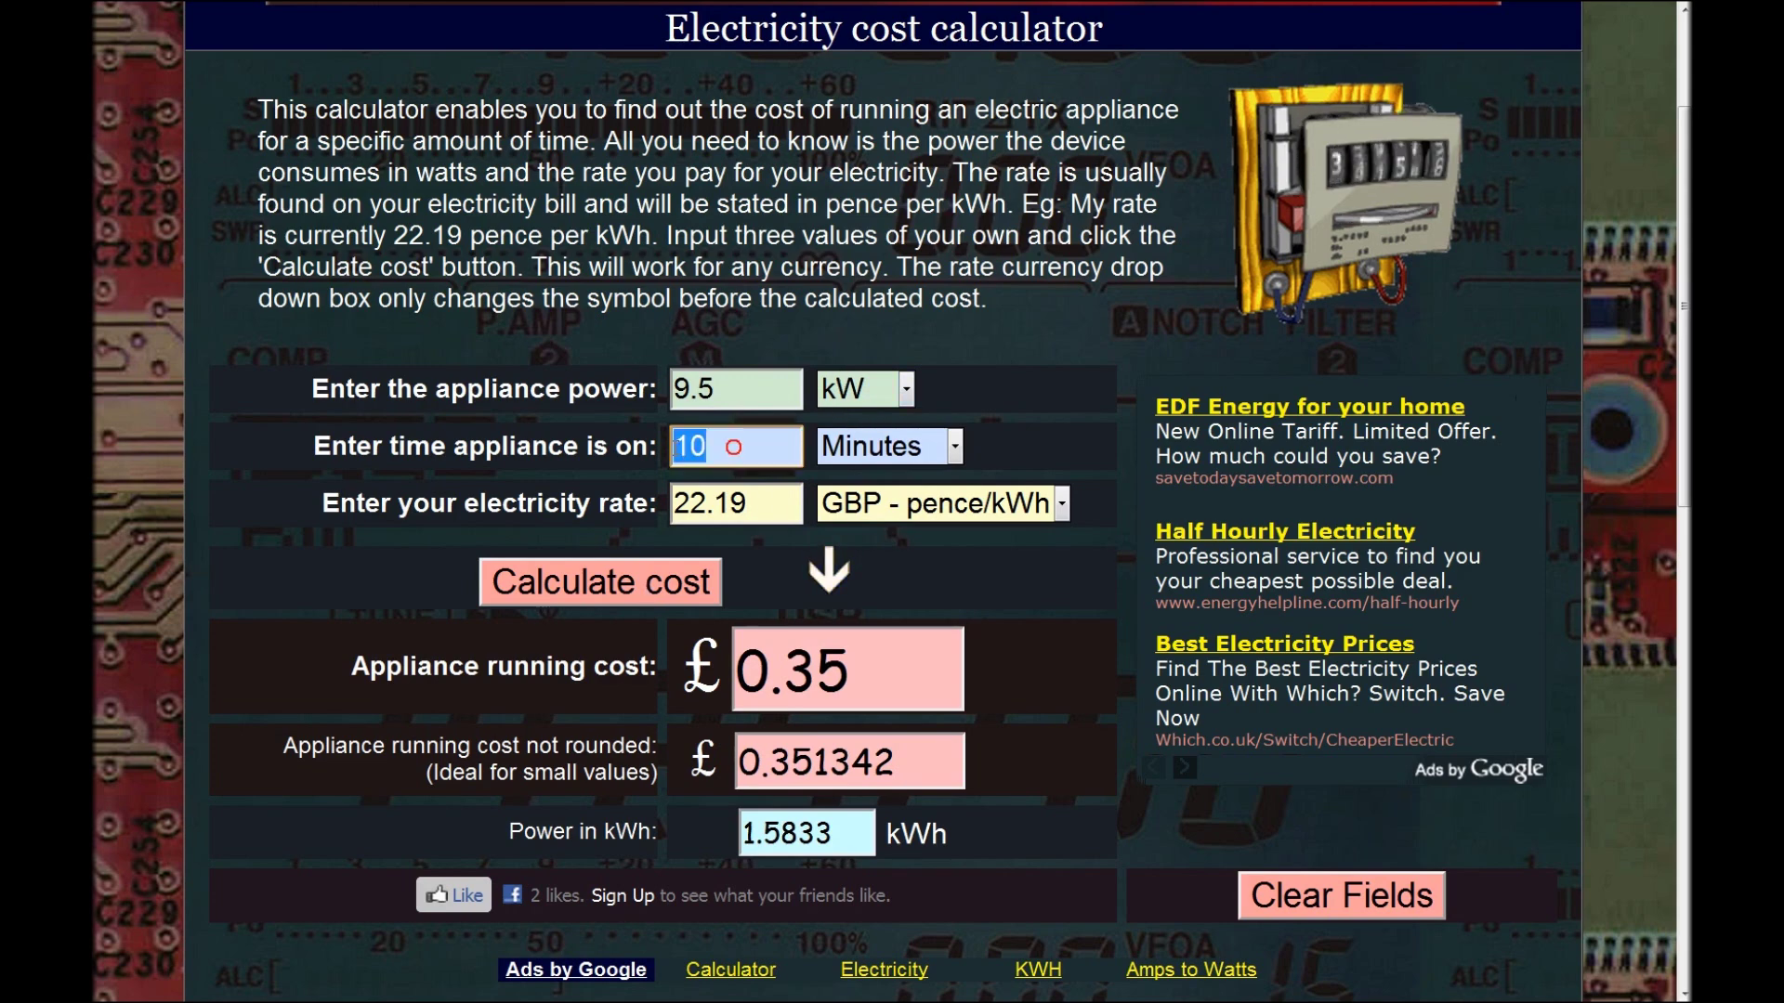
type("70")
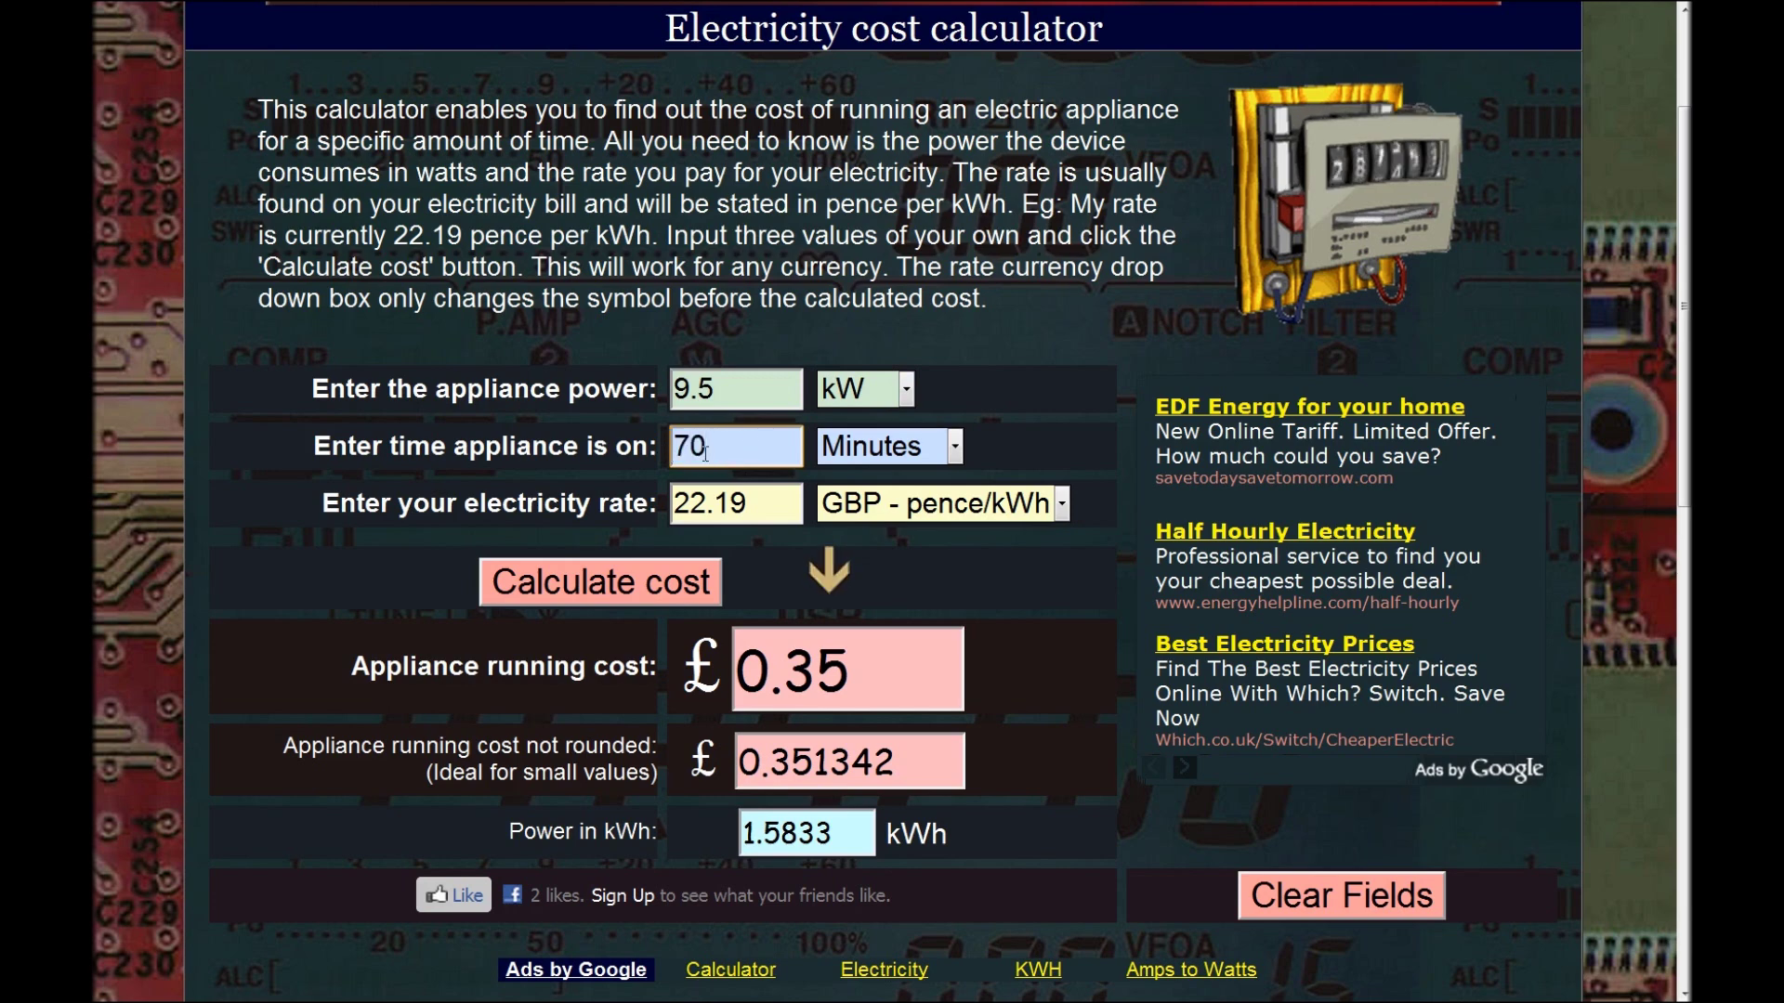
left_click(688, 582)
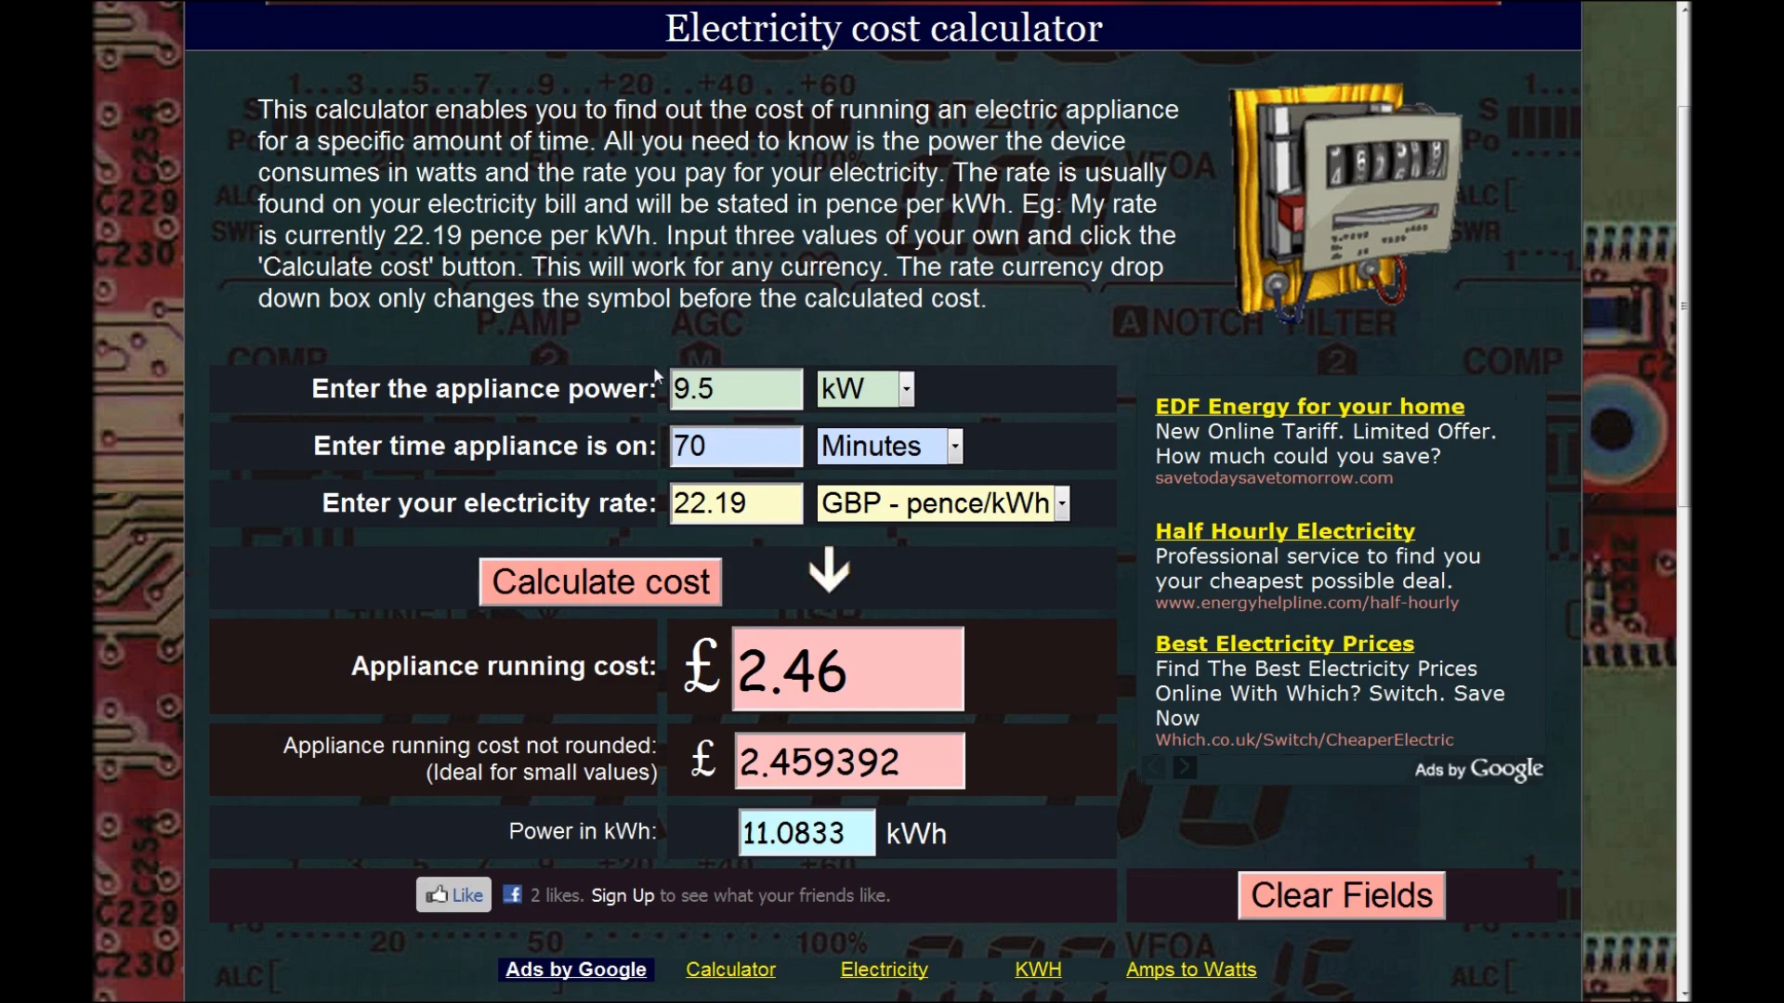
Change the appliance power to 100 Watts
double_click(761, 390)
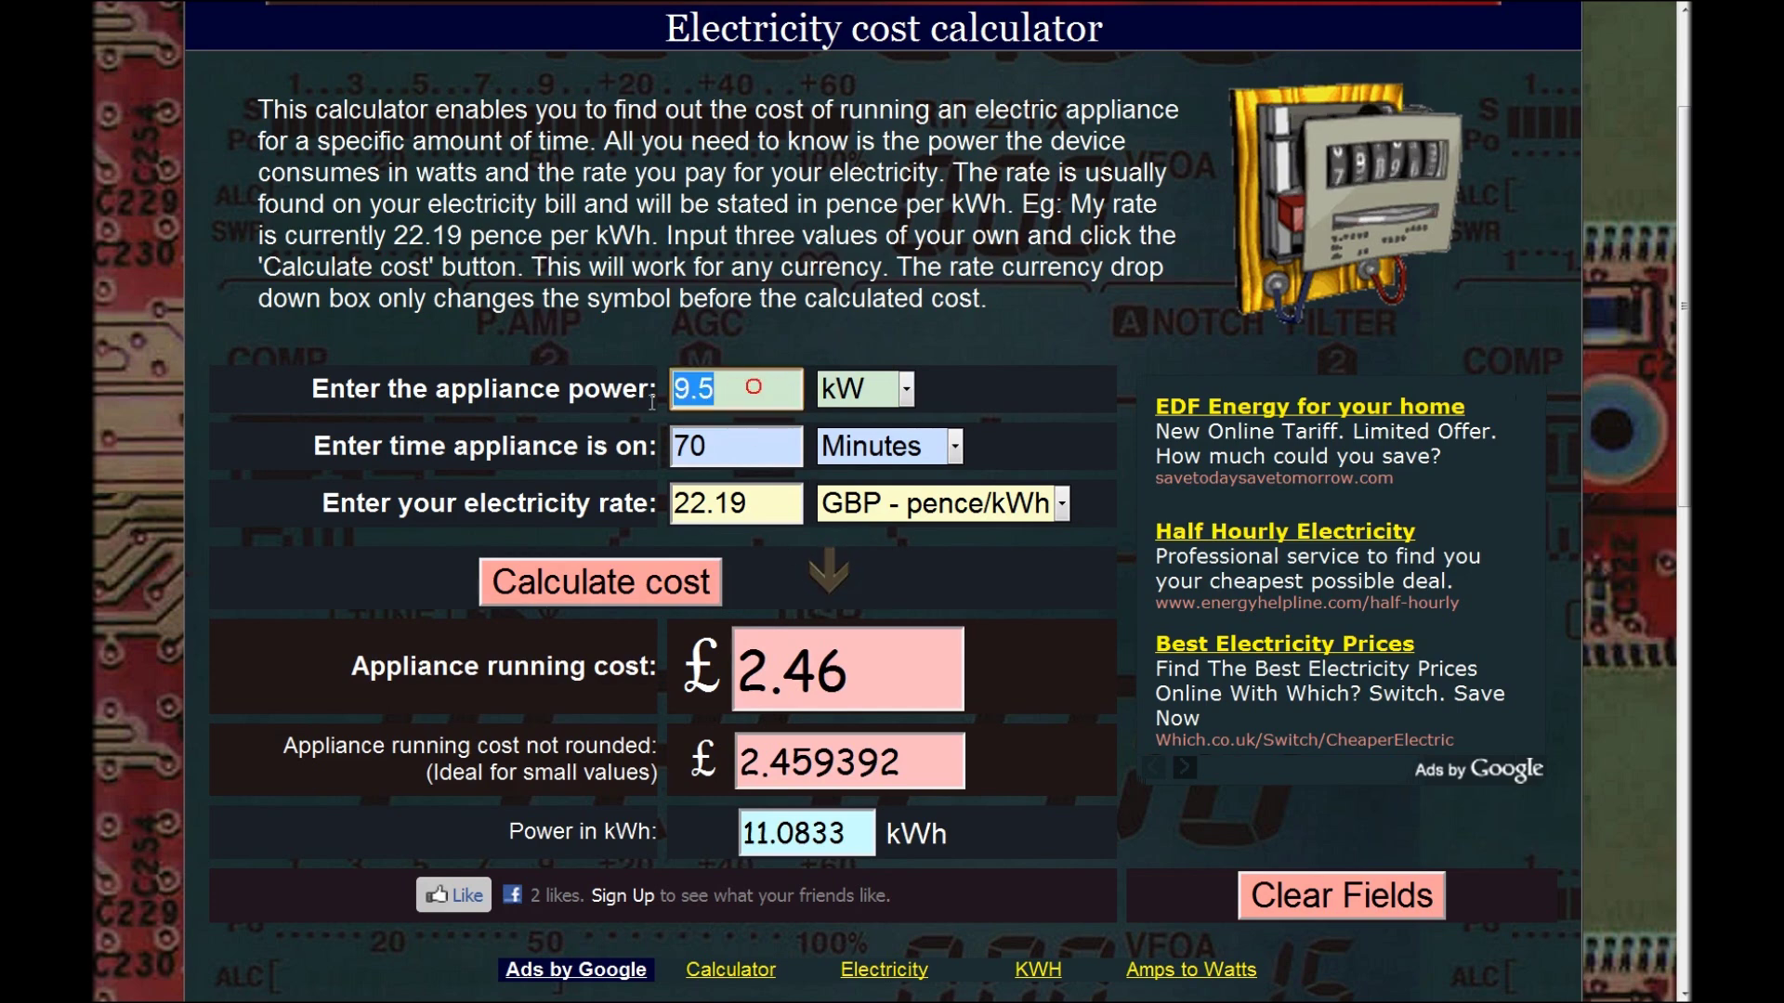
type("100")
left_click(873, 401)
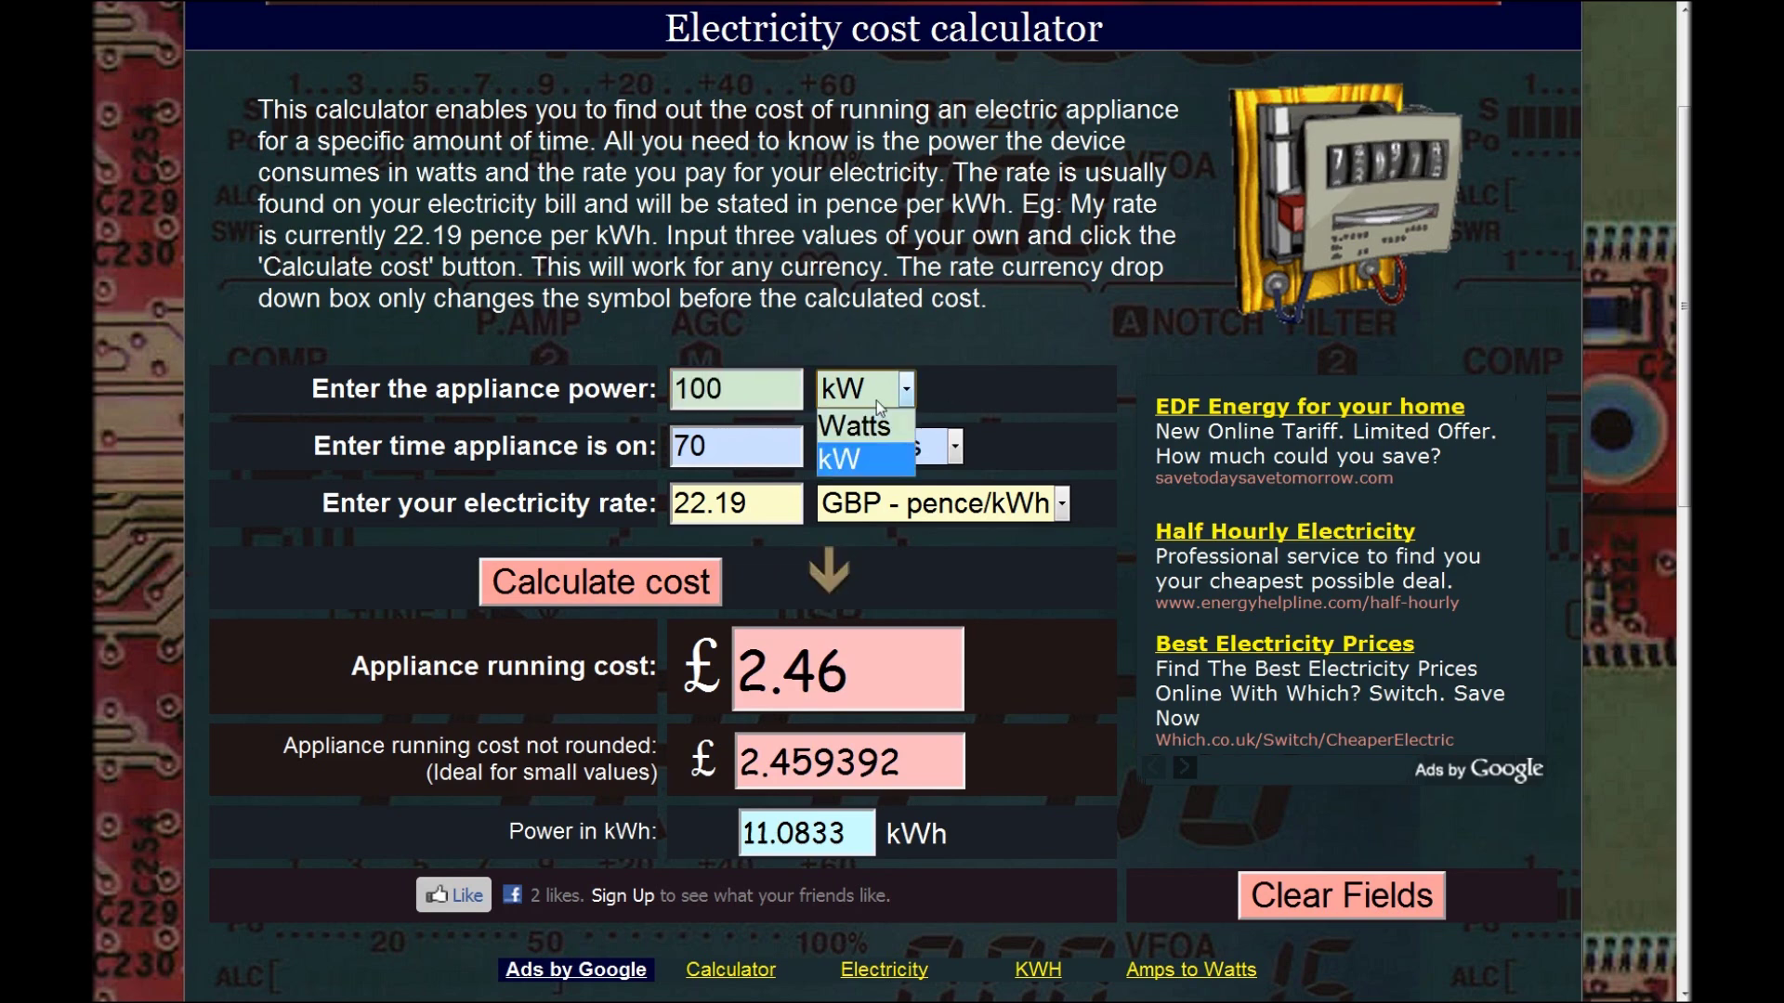
left_click(889, 423)
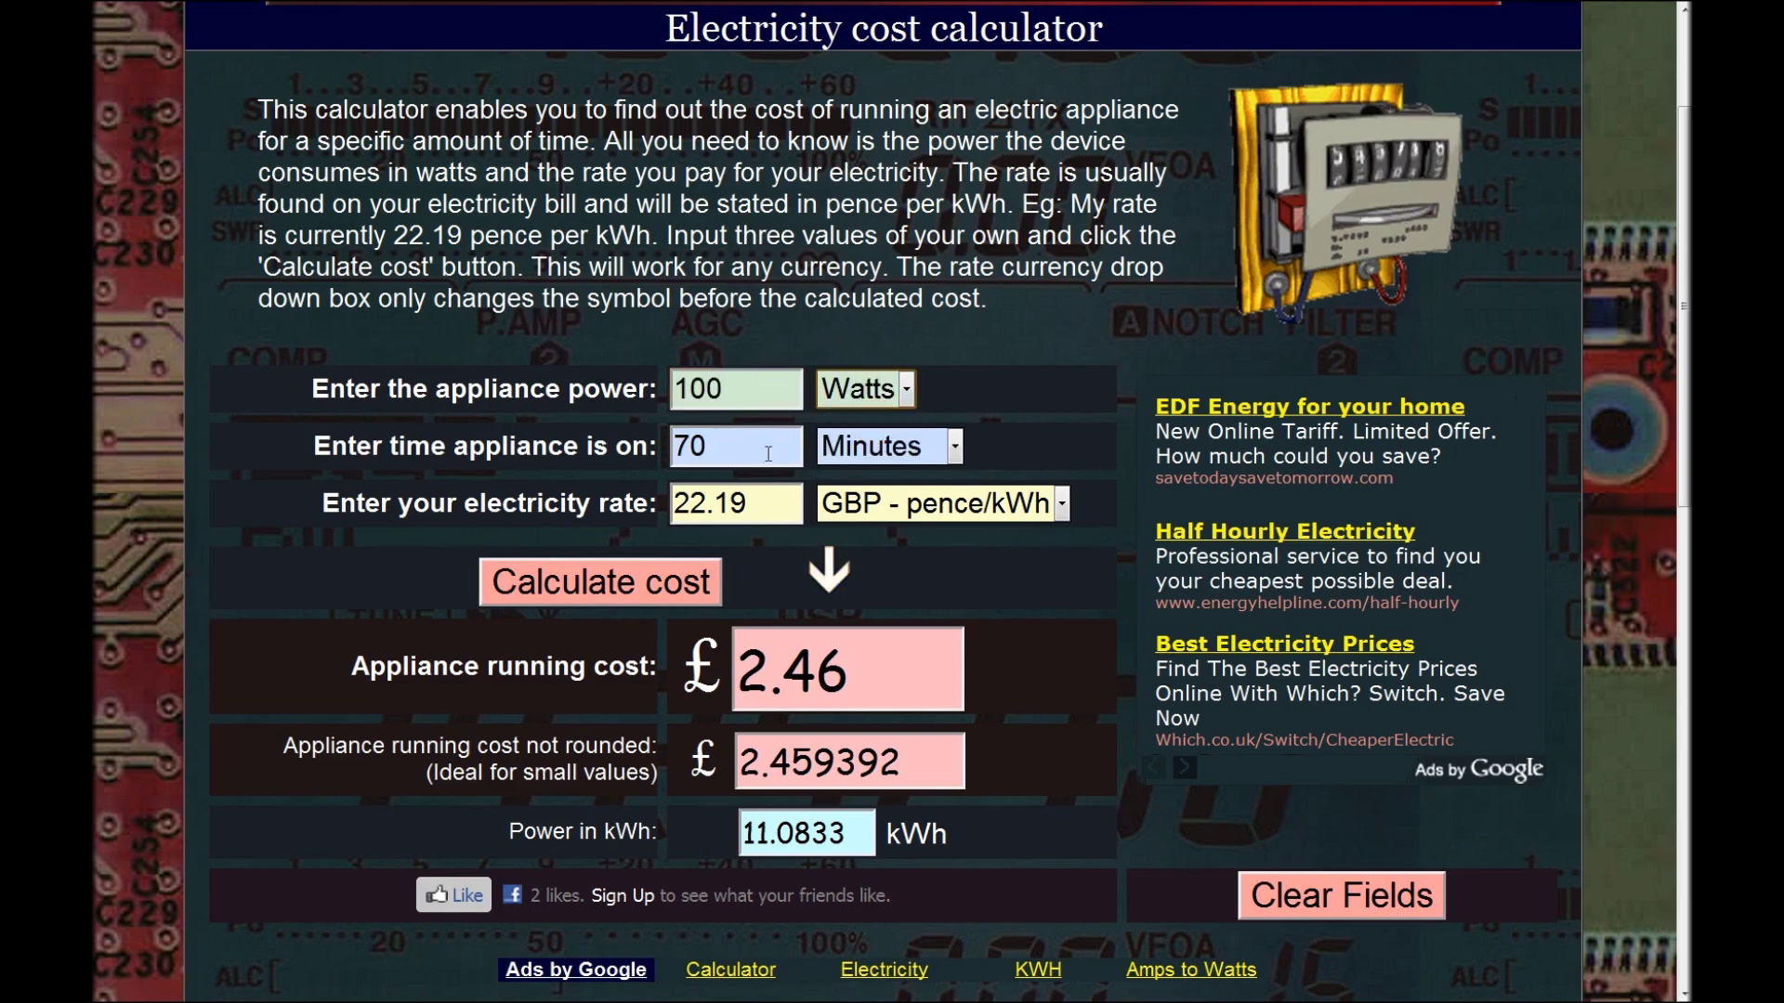
Set the run time to 1 day and recalculate: £0.53, 2.4000 kWh
double_click(723, 448)
type("1")
left_click(912, 448)
left_click(884, 548)
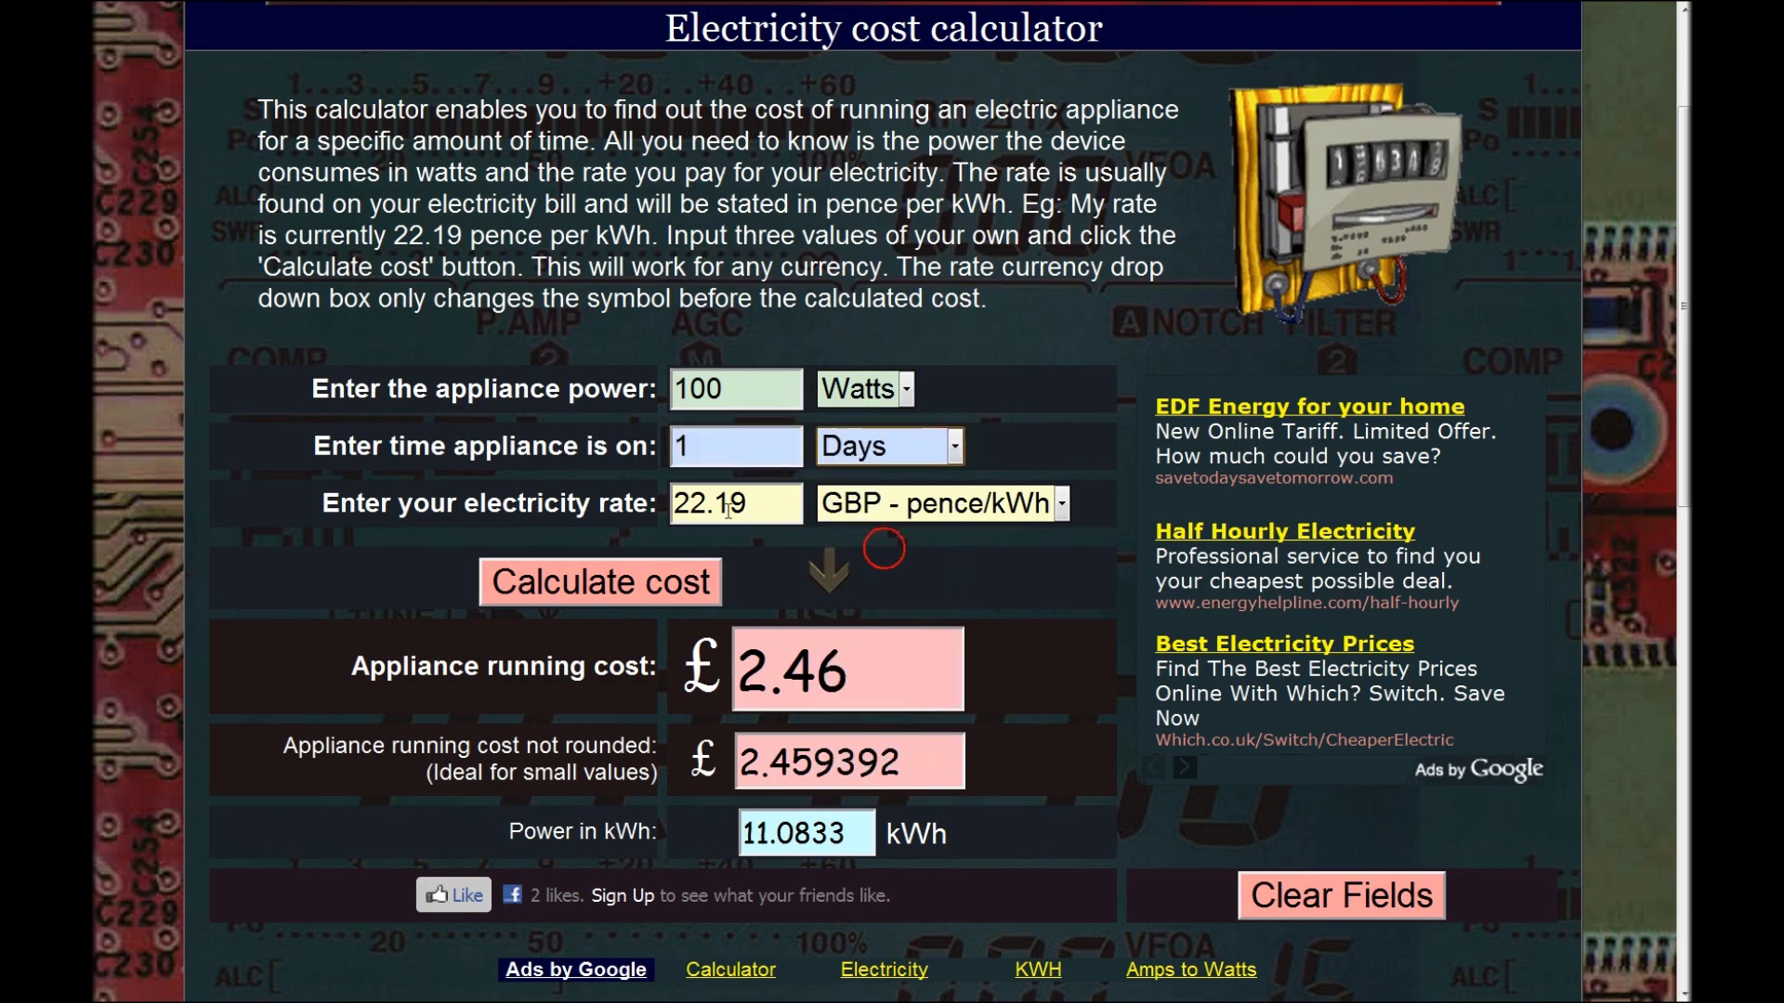
left_click(632, 583)
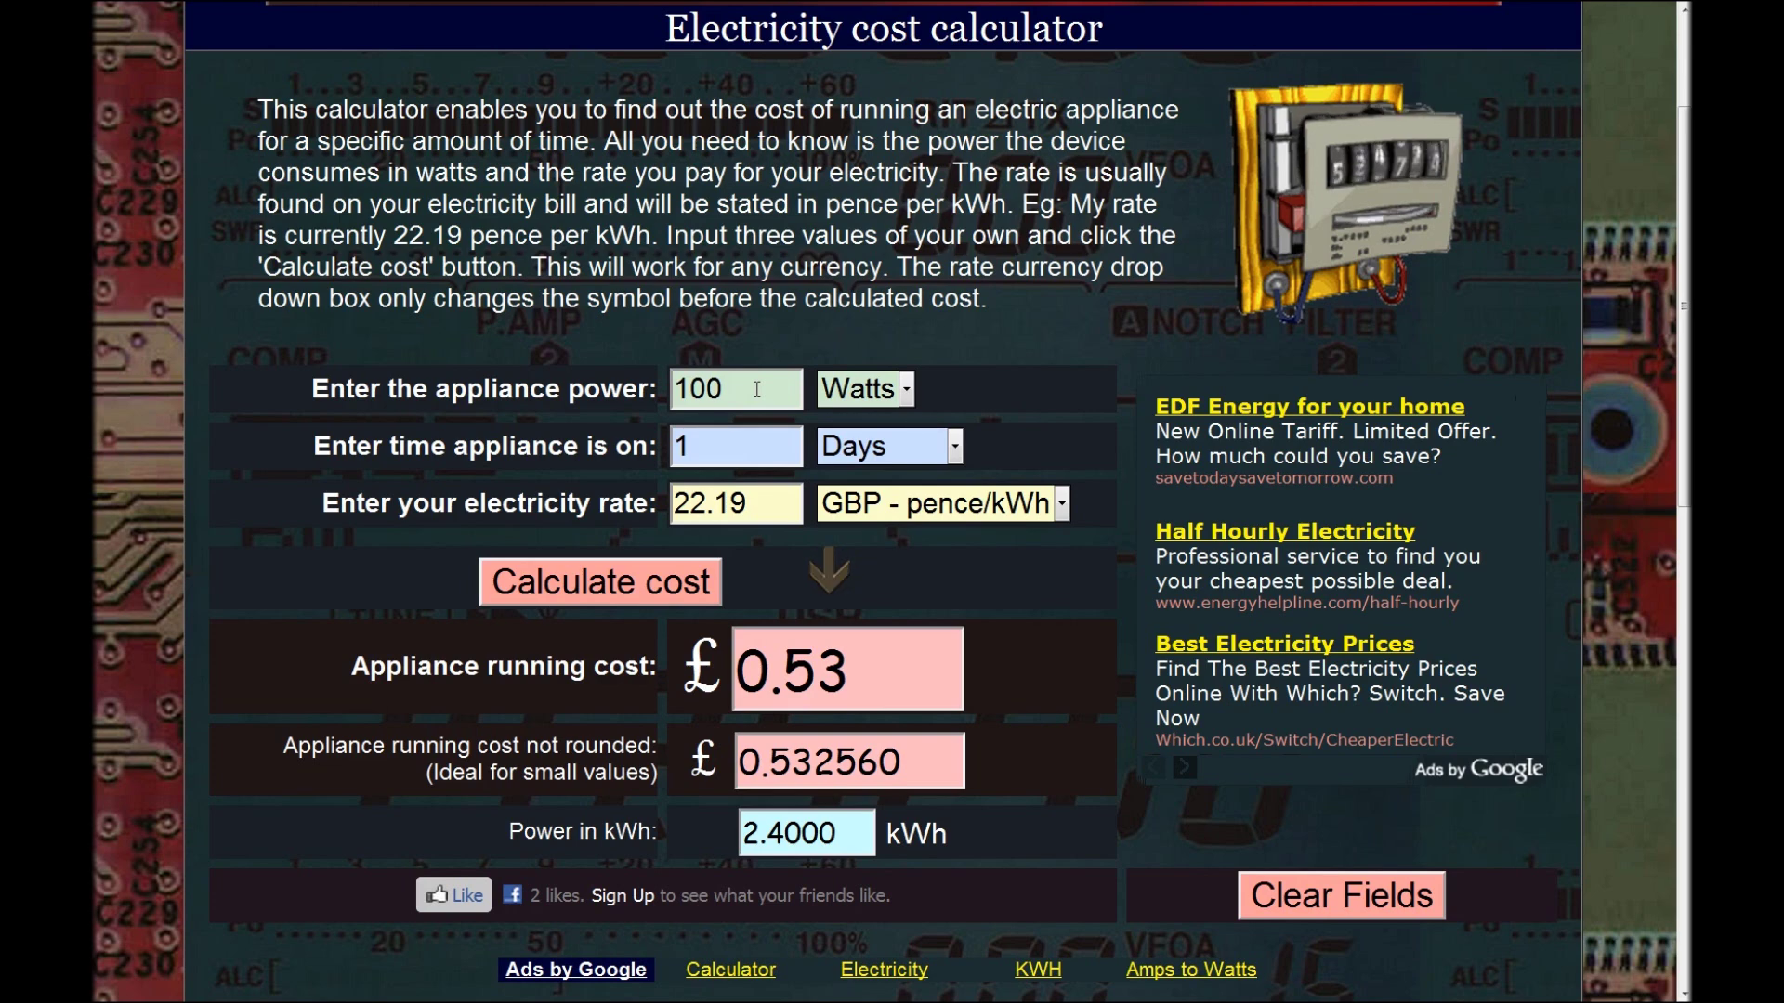
Change power to 10 W and time to 1 year, giving £19.44 and 87.6000 kWh
left_click(708, 395)
key("BackSpace")
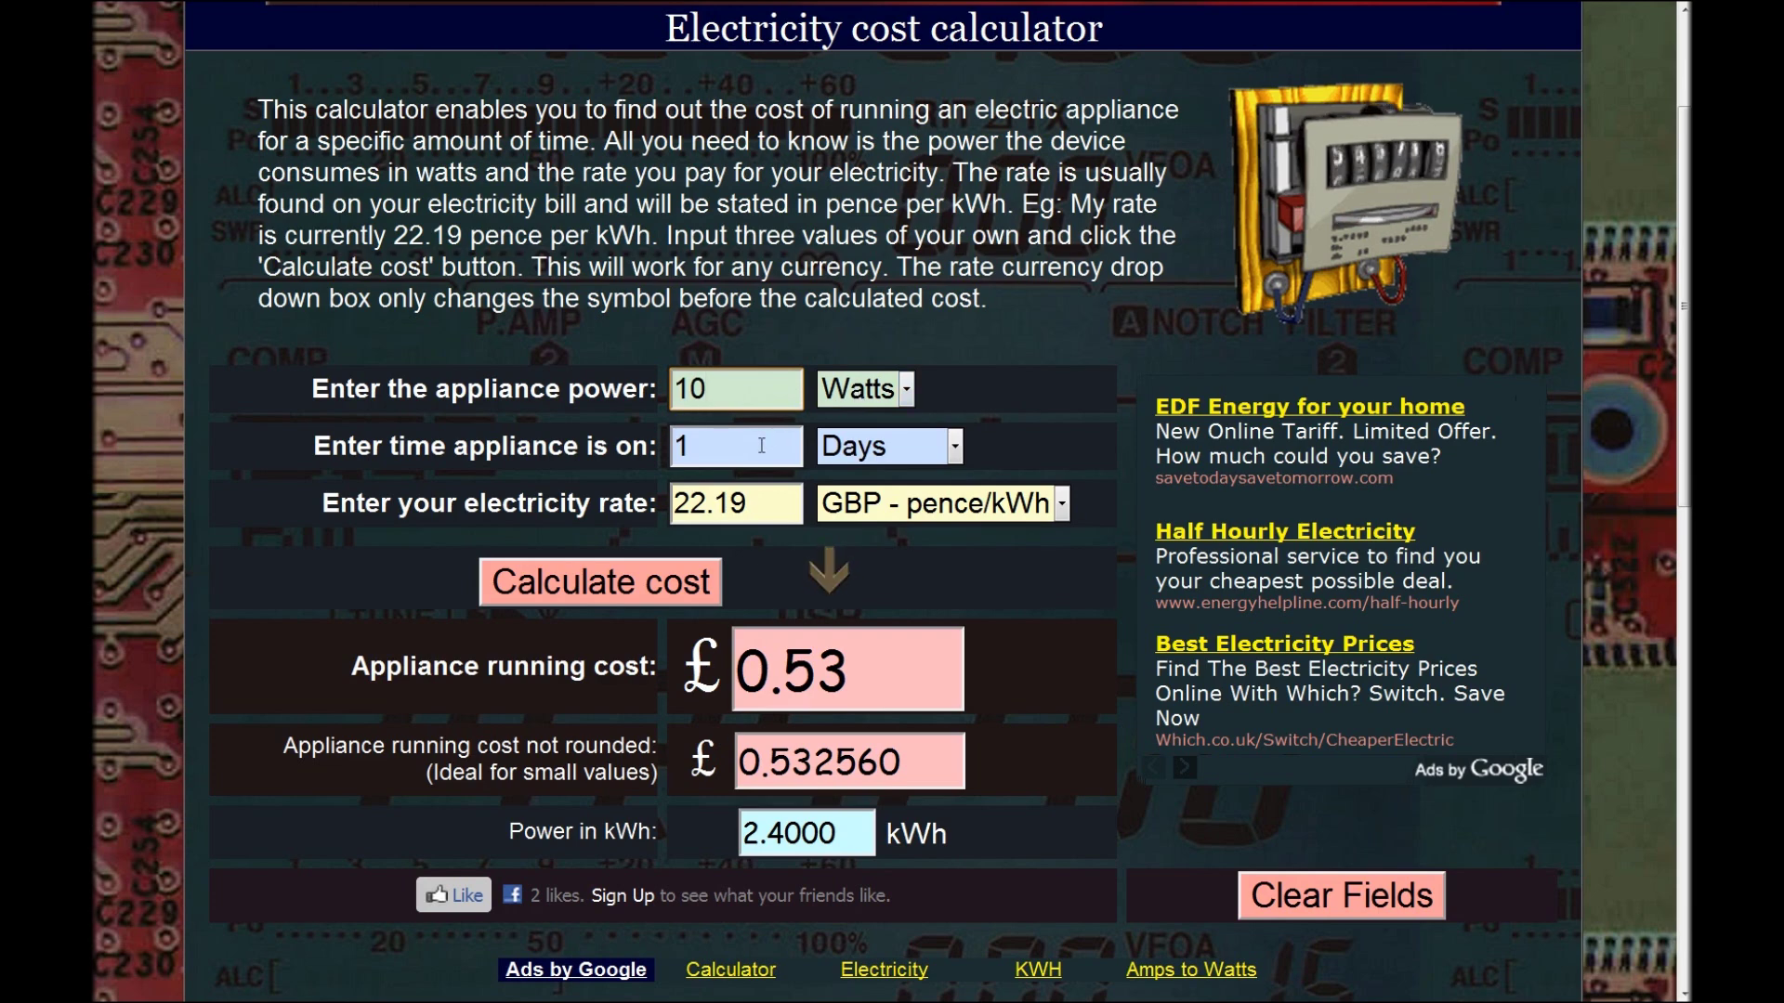
left_click(890, 448)
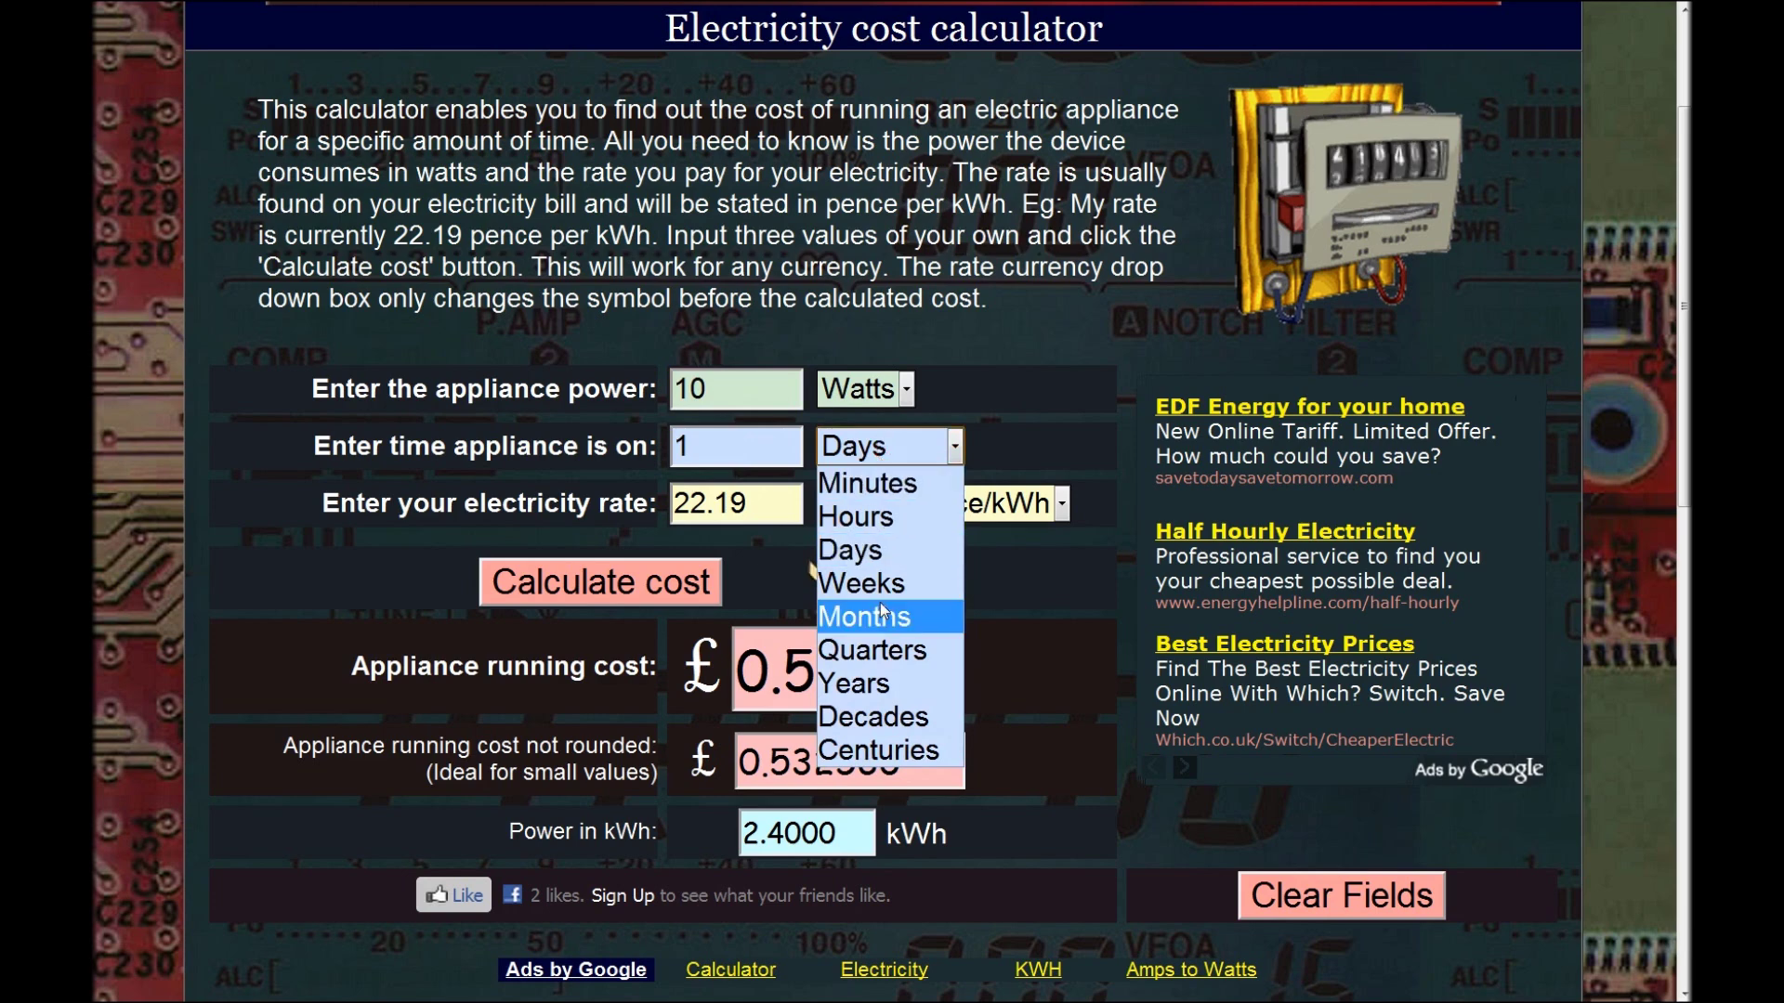
left_click(899, 681)
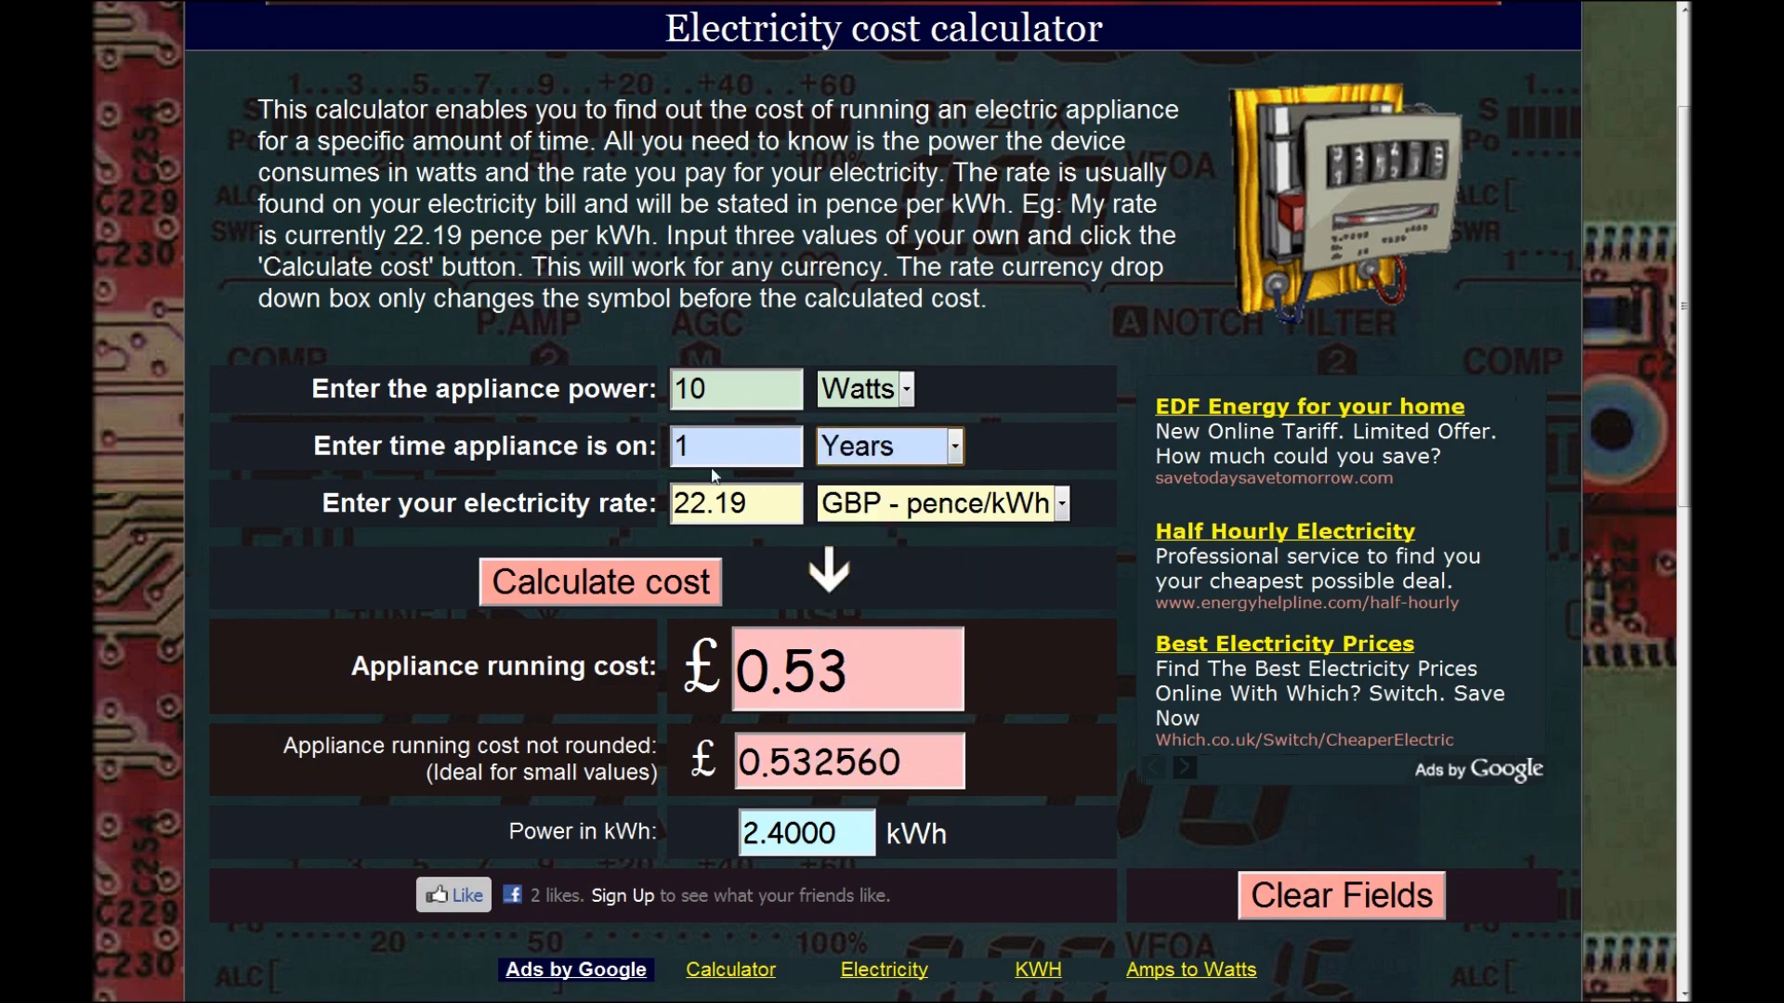
left_click(649, 593)
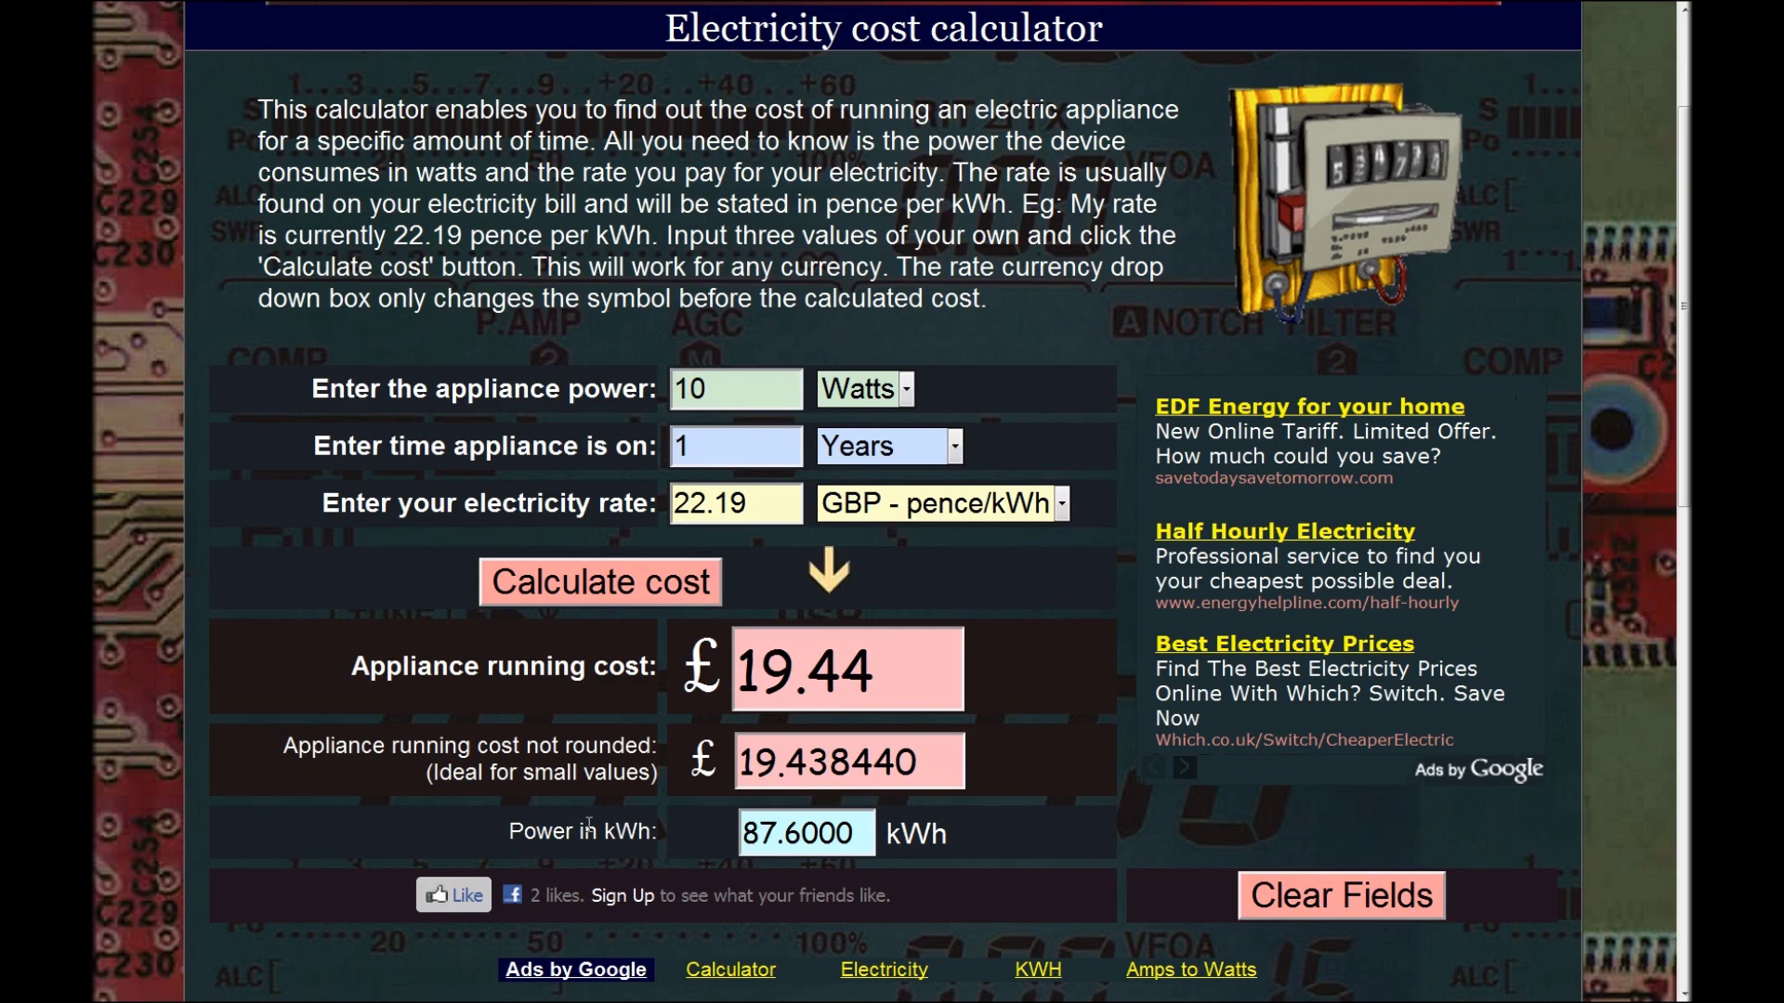
left_click_drag(507, 829, 657, 829)
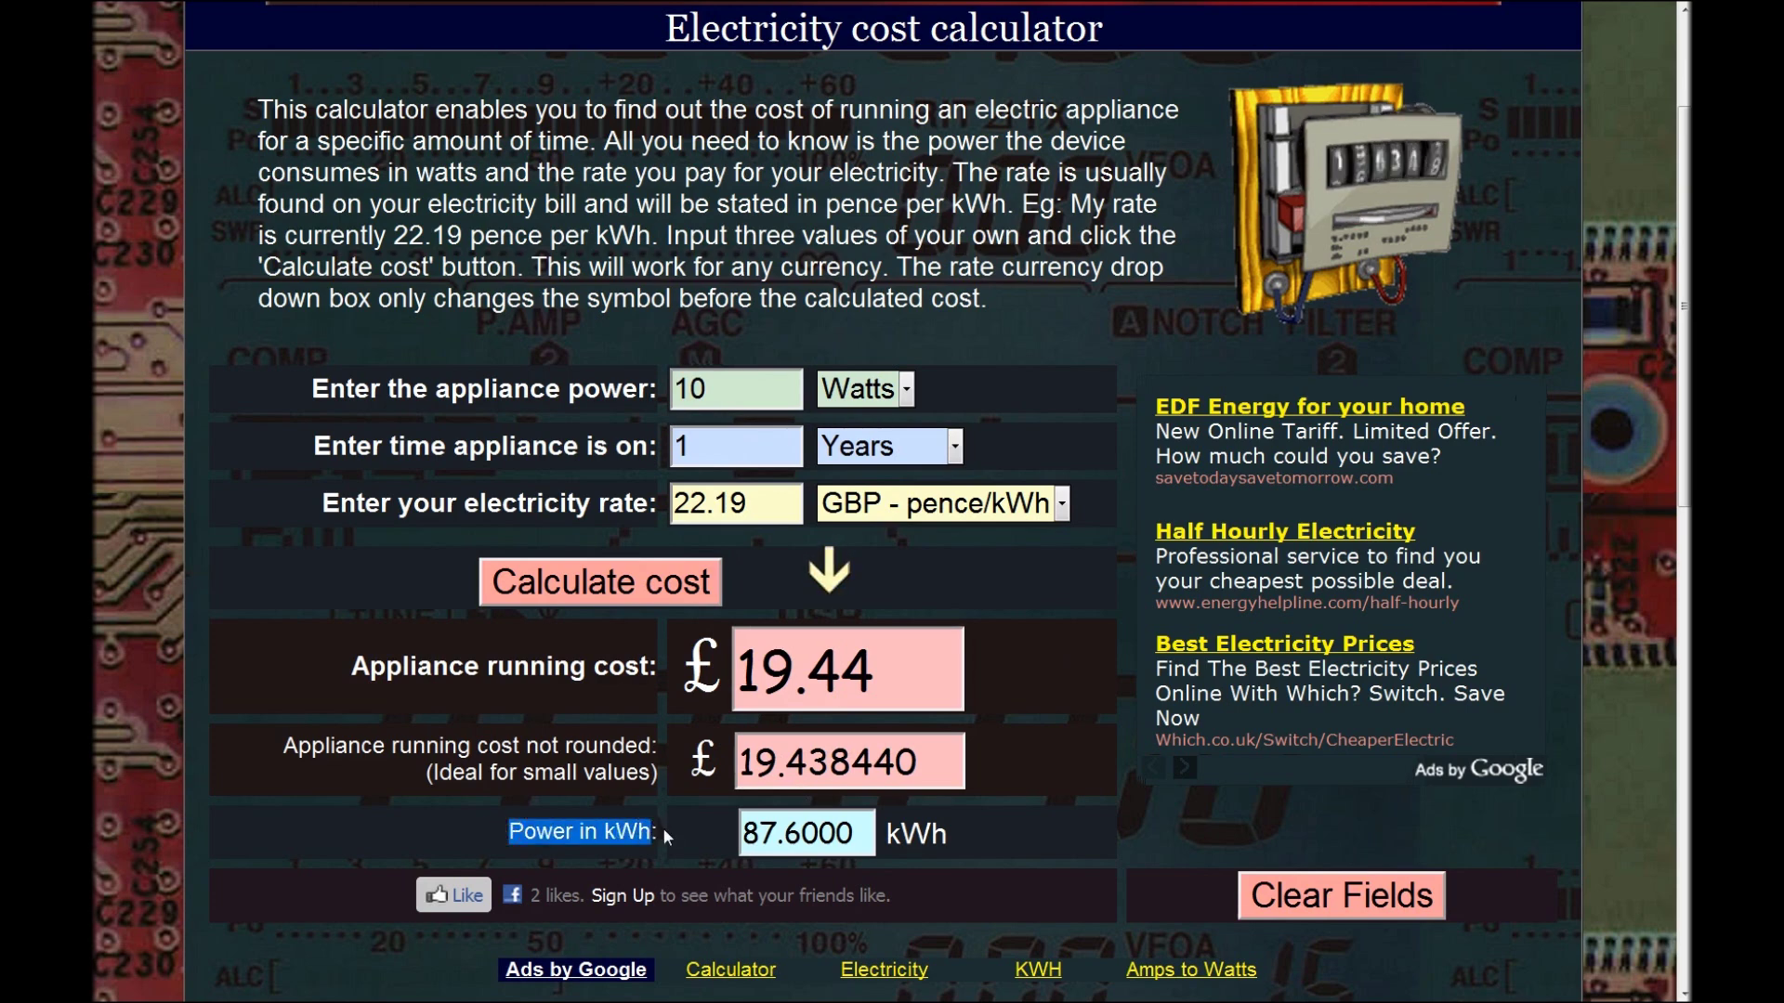
left_click(676, 830)
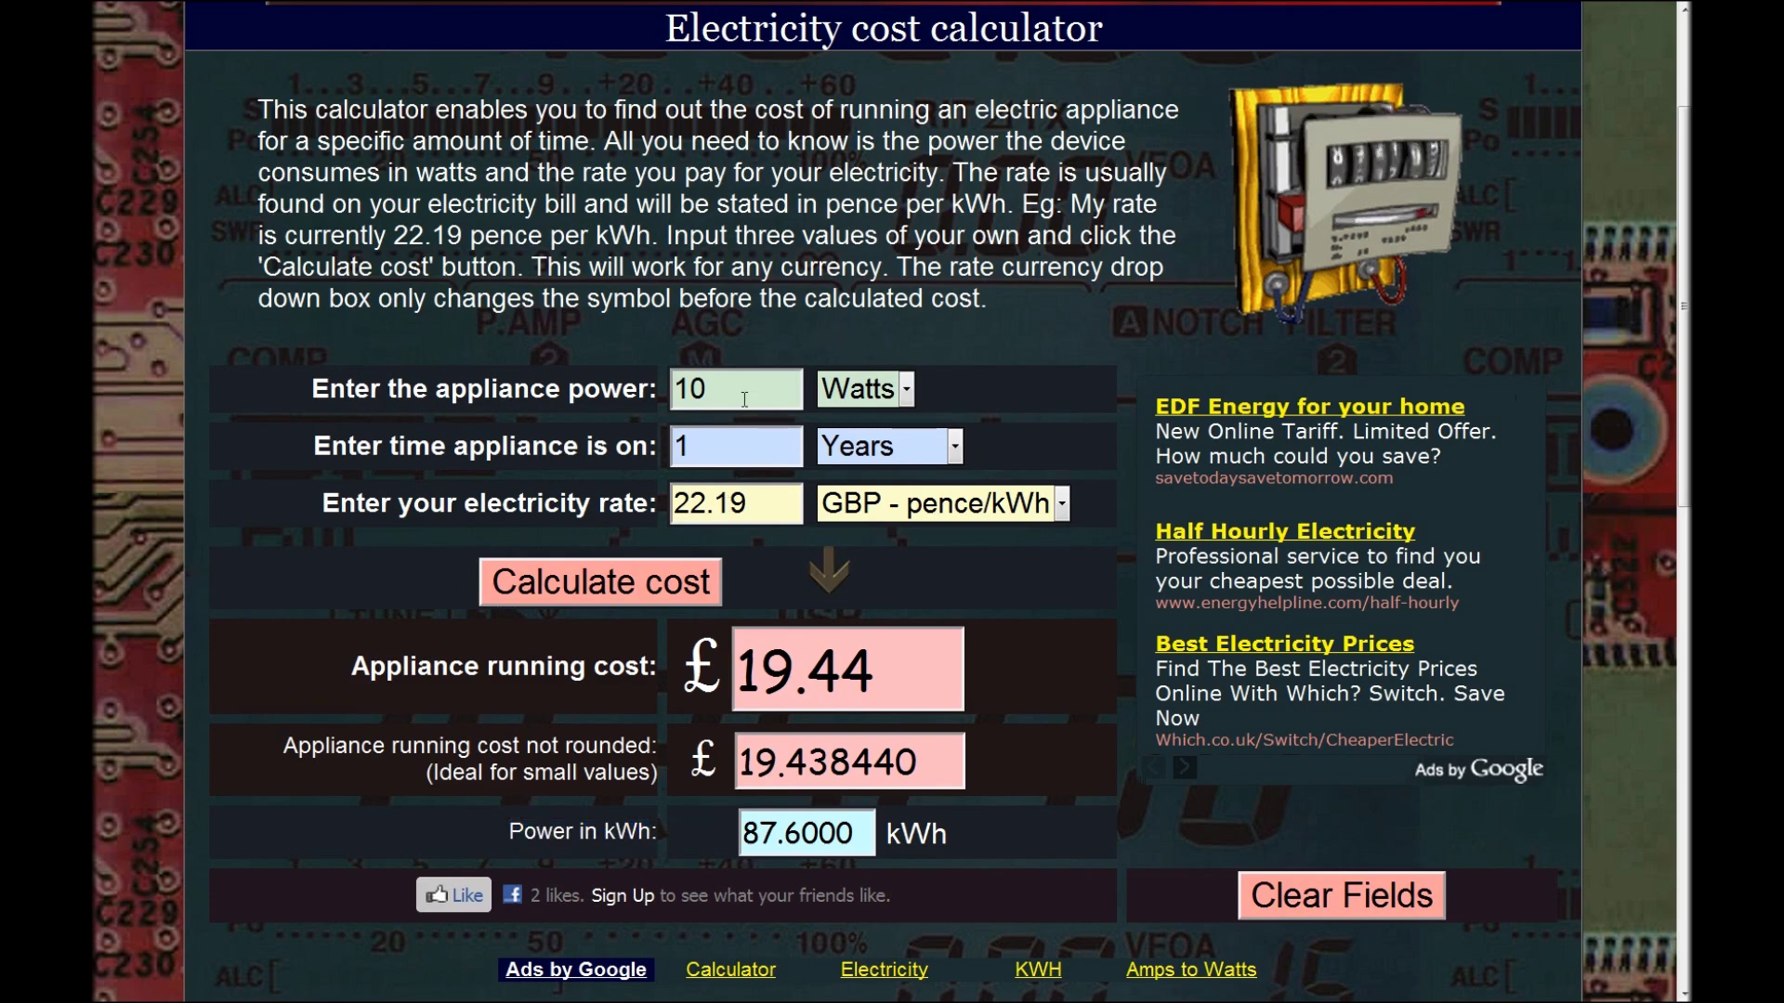